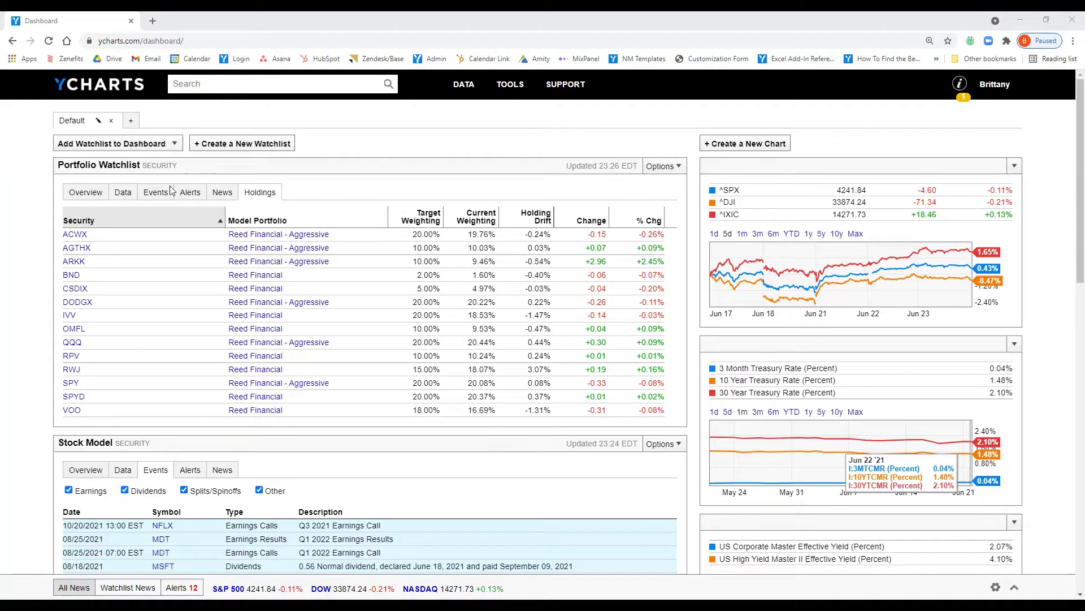
- Review the Portfolio Watchlist's data and holdings and the Stock Model watchlist's data, news and upcoming events
{"action": "left_click", "coordinate": [123, 192]}
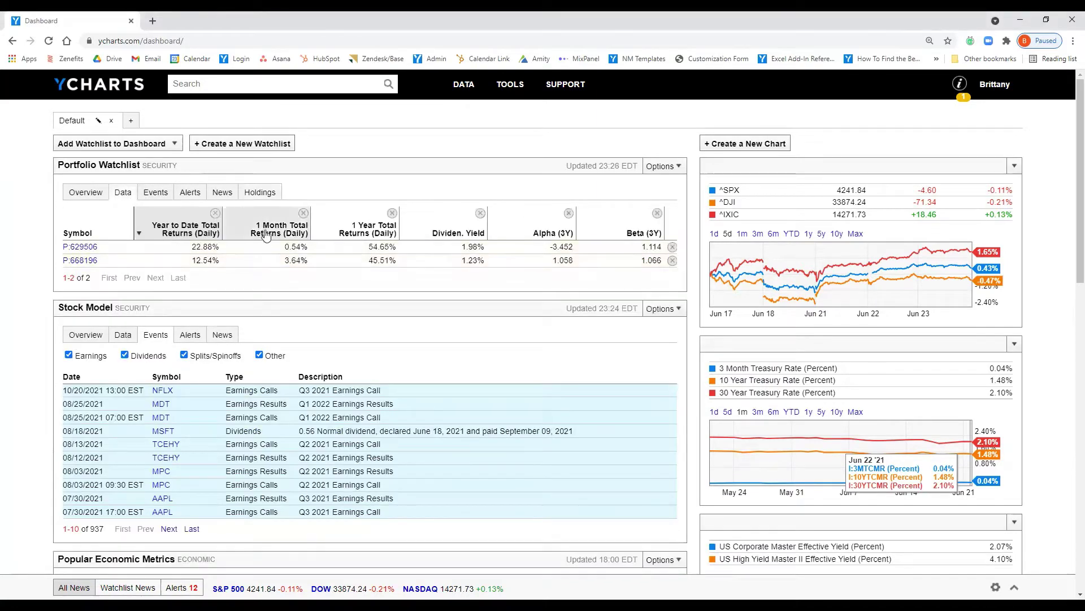
{"action": "left_click", "coordinate": [271, 201]}
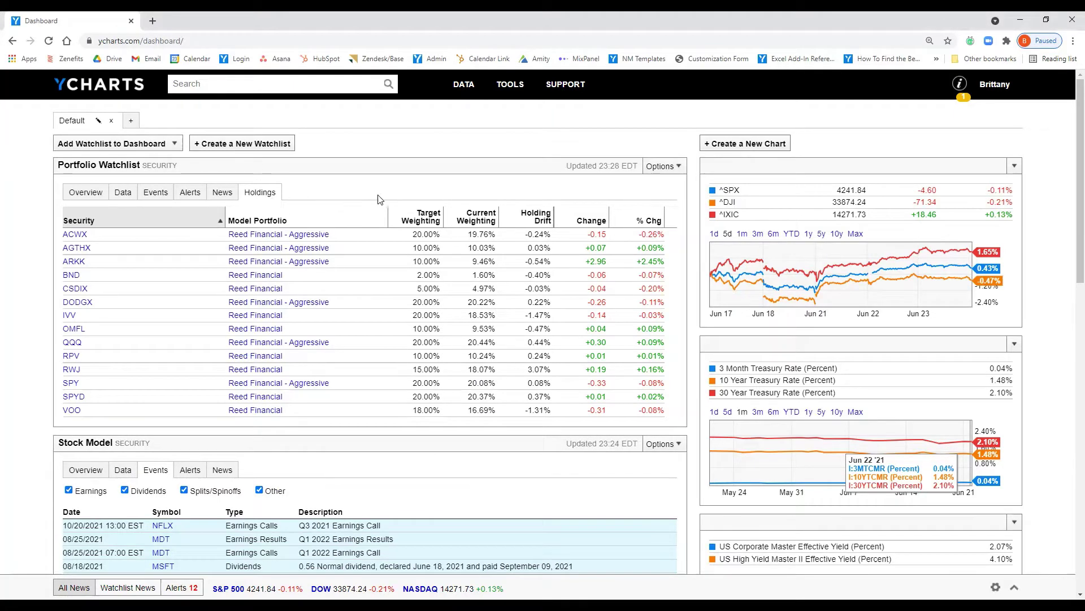
{"action": "scroll", "coordinate": [26, 286], "scroll_direction": "down", "scroll_amount": 3}
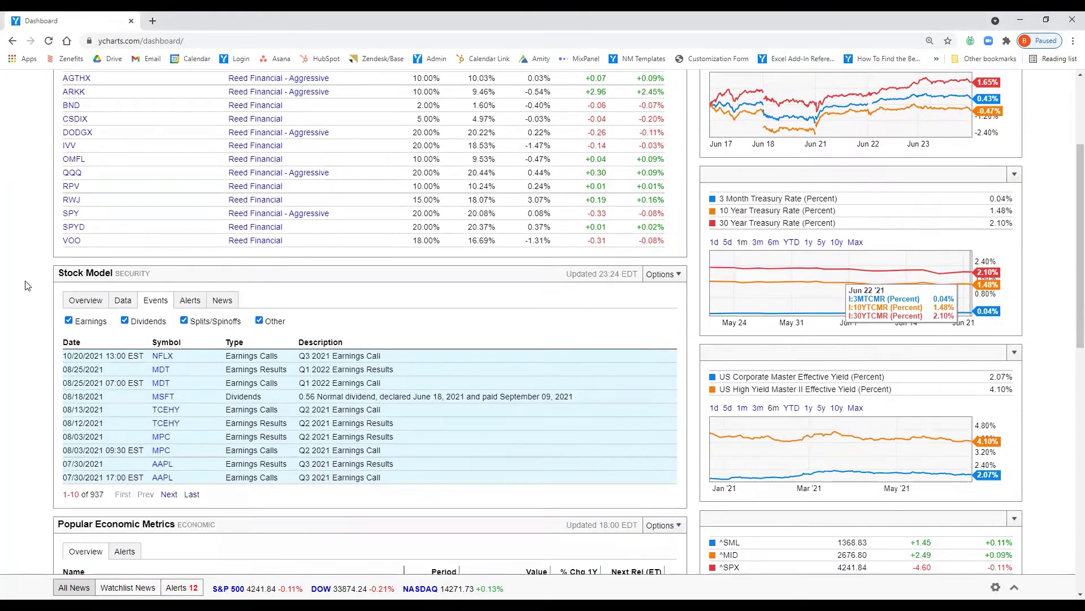
{"action": "left_click", "coordinate": [116, 302]}
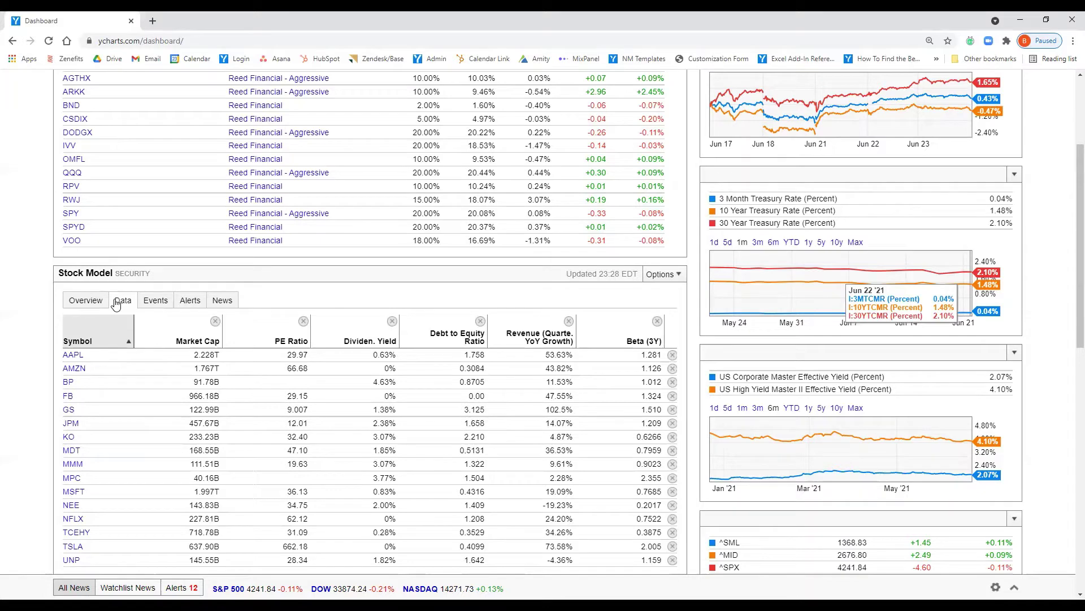
{"action": "scroll", "coordinate": [116, 303], "scroll_direction": "up", "scroll_amount": 2}
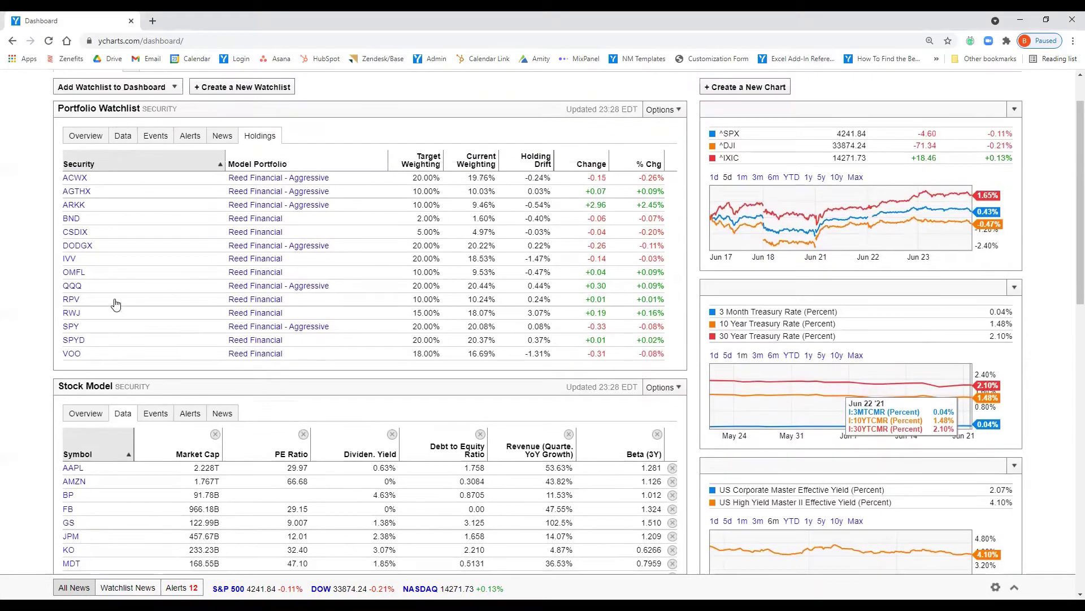
{"action": "left_click", "coordinate": [127, 136]}
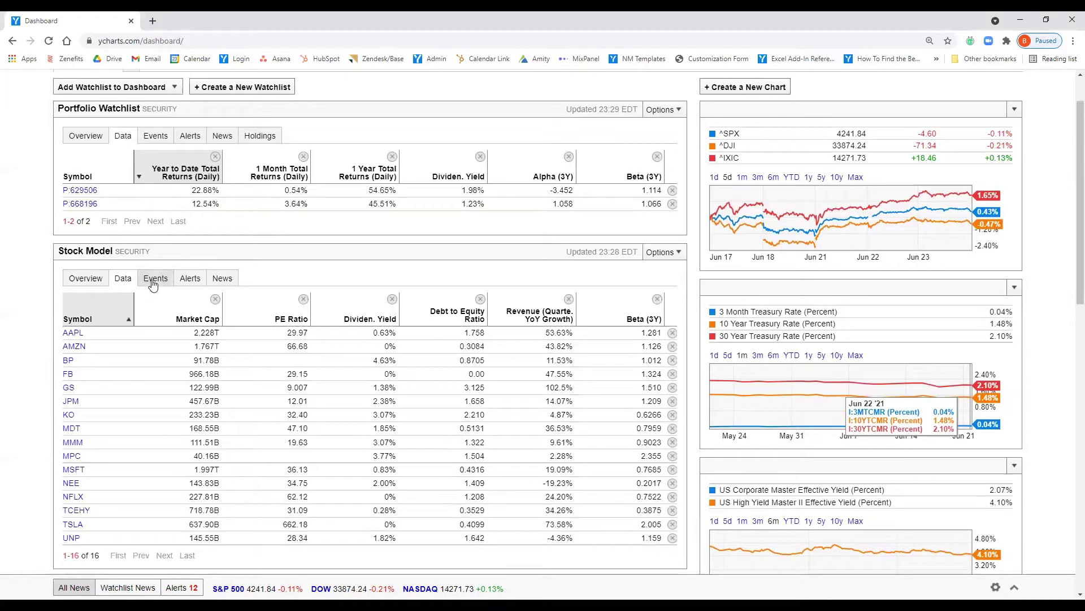
{"action": "left_click", "coordinate": [222, 279]}
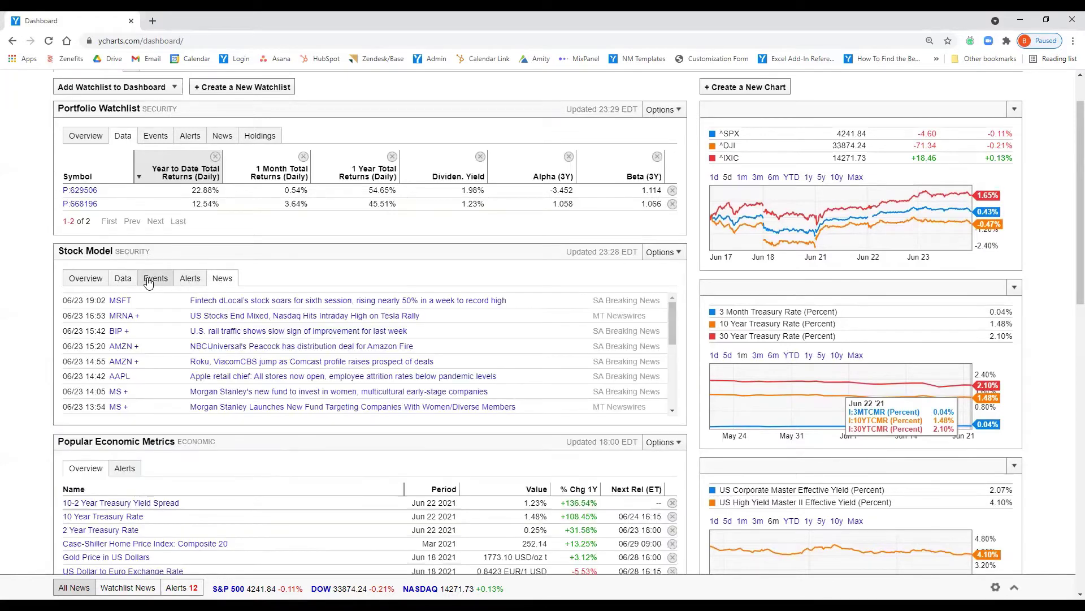
{"action": "left_click", "coordinate": [148, 281]}
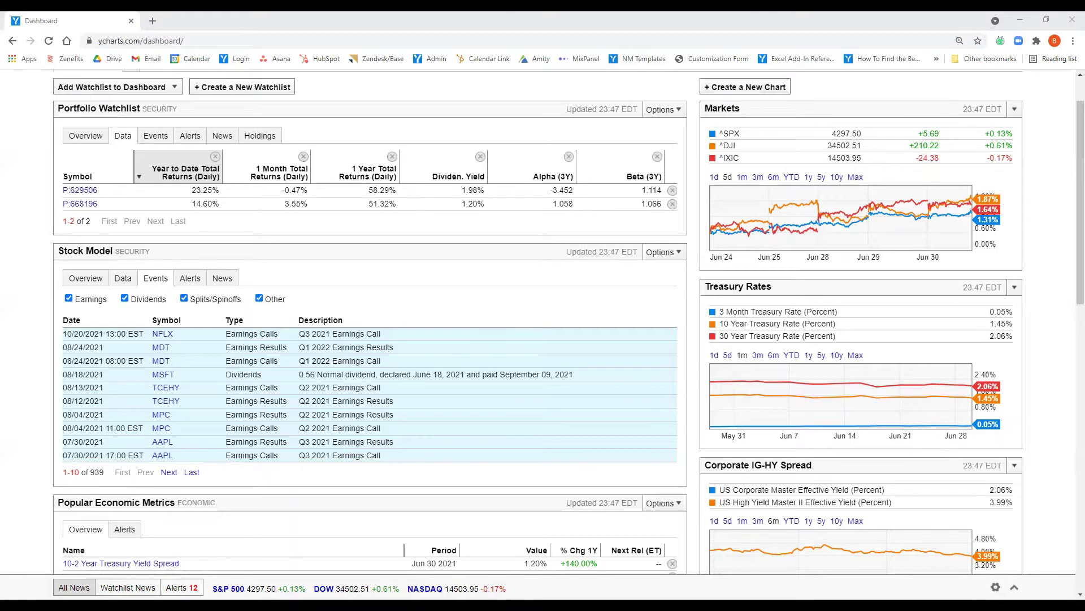
- Search for the mutual fund AGTHX and open its quote page
{"action": "scroll", "coordinate": [307, 148], "scroll_direction": "up", "scroll_amount": 1}
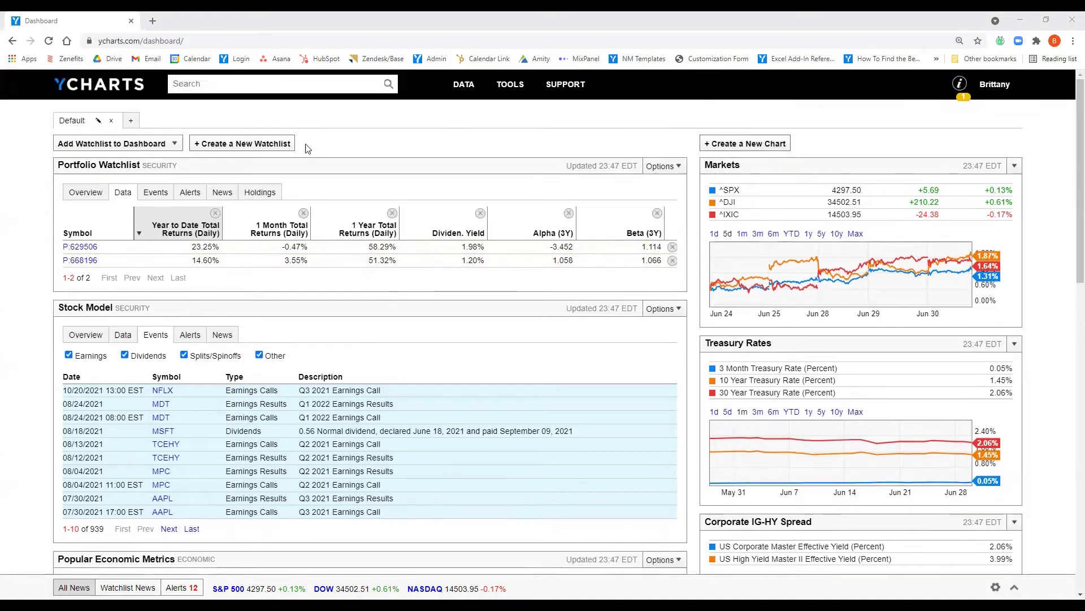
{"action": "left_click", "coordinate": [266, 86]}
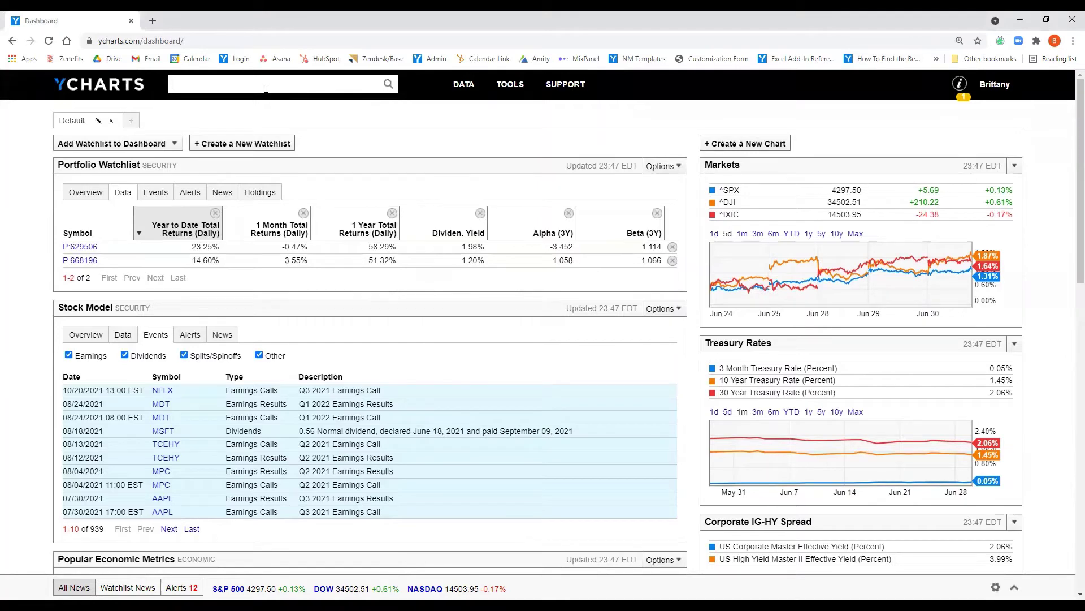
{"action": "type", "text": "agthx"}
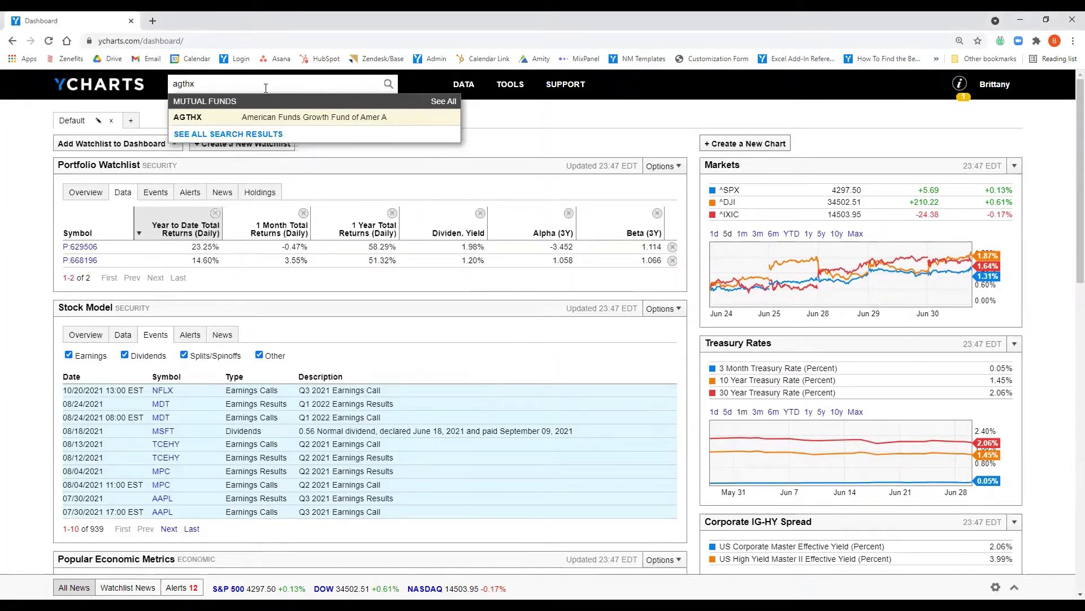
{"action": "key", "text": "Return"}
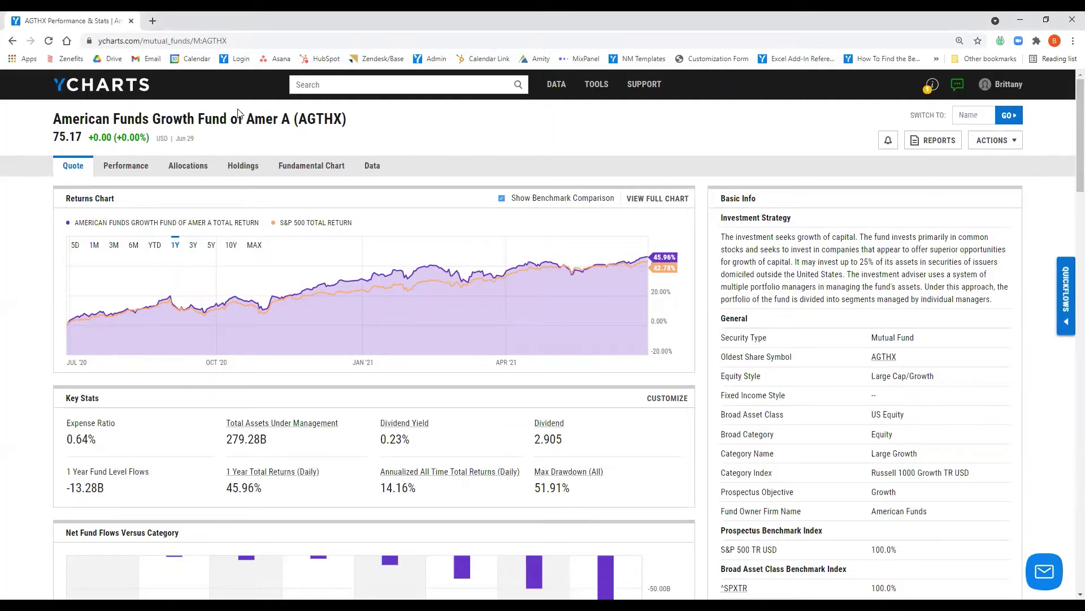
- Run the Find Funds Ranked in Category Quickflow for AGTHX and review the resulting fund screen
{"action": "left_click", "coordinate": [1069, 289]}
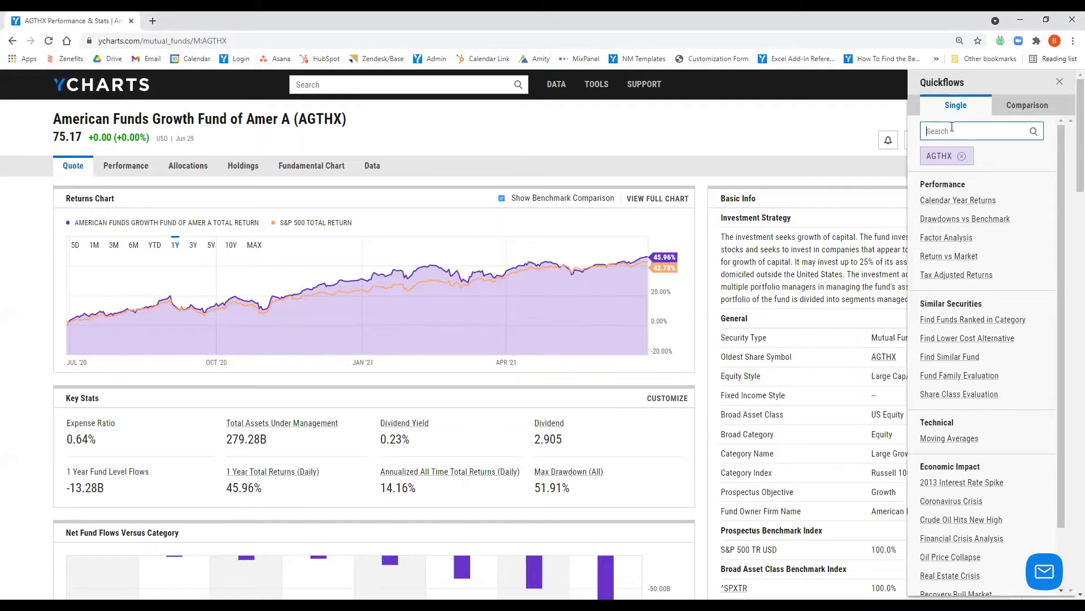
{"action": "left_click", "coordinate": [989, 319]}
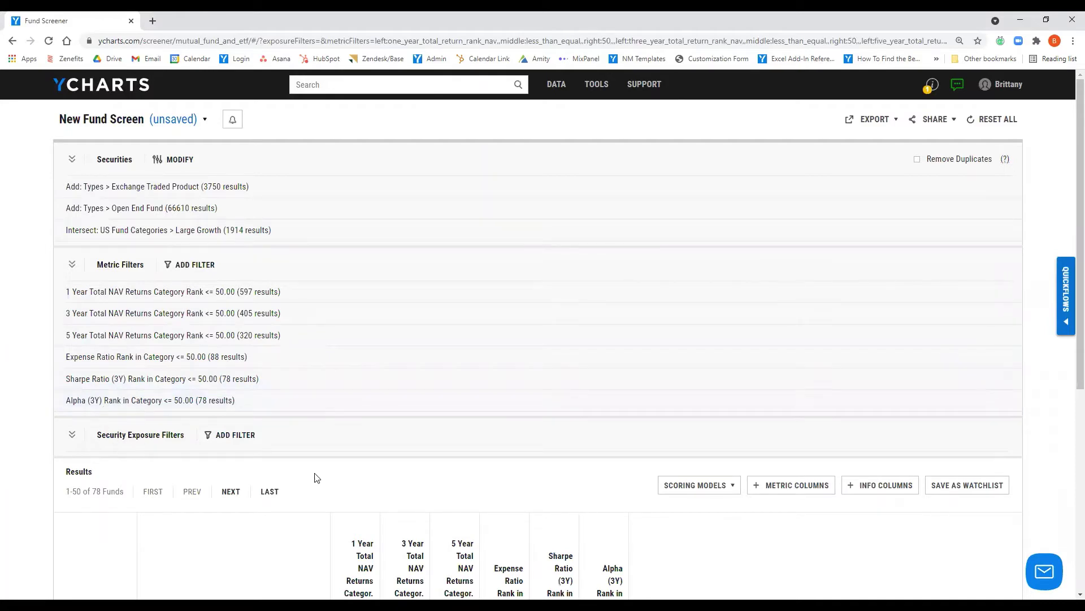
{"action": "scroll", "coordinate": [316, 477], "scroll_direction": "down", "scroll_amount": 2}
{"action": "scroll", "coordinate": [342, 442], "scroll_direction": "down", "scroll_amount": 1}
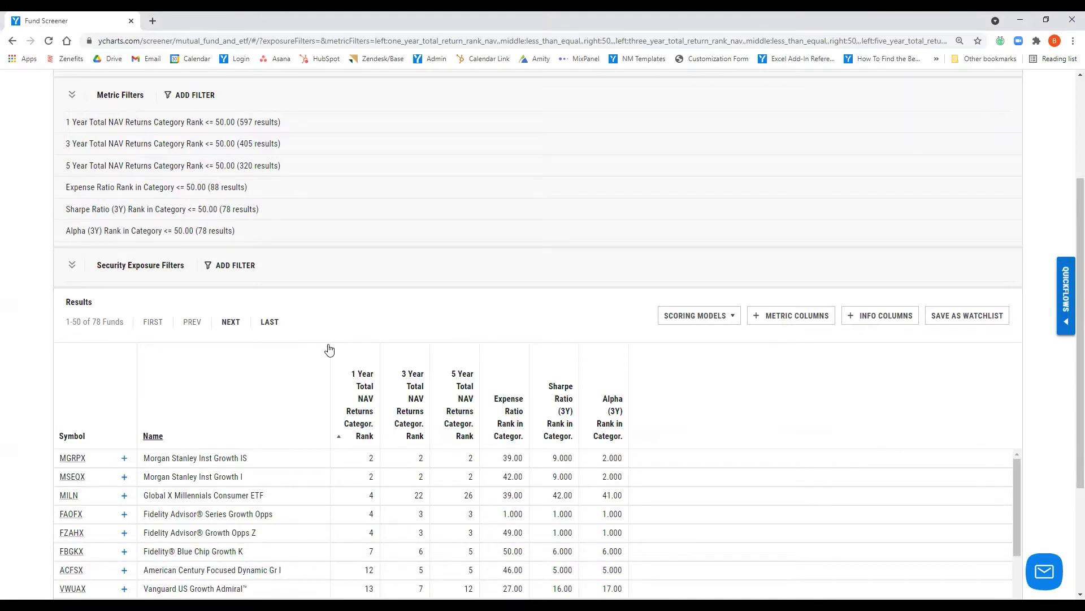
- Start a new metric filter for the fund screen and look through the Range, Equation, Percentile and Rank filter types
{"action": "scroll", "coordinate": [329, 339], "scroll_direction": "up", "scroll_amount": 2}
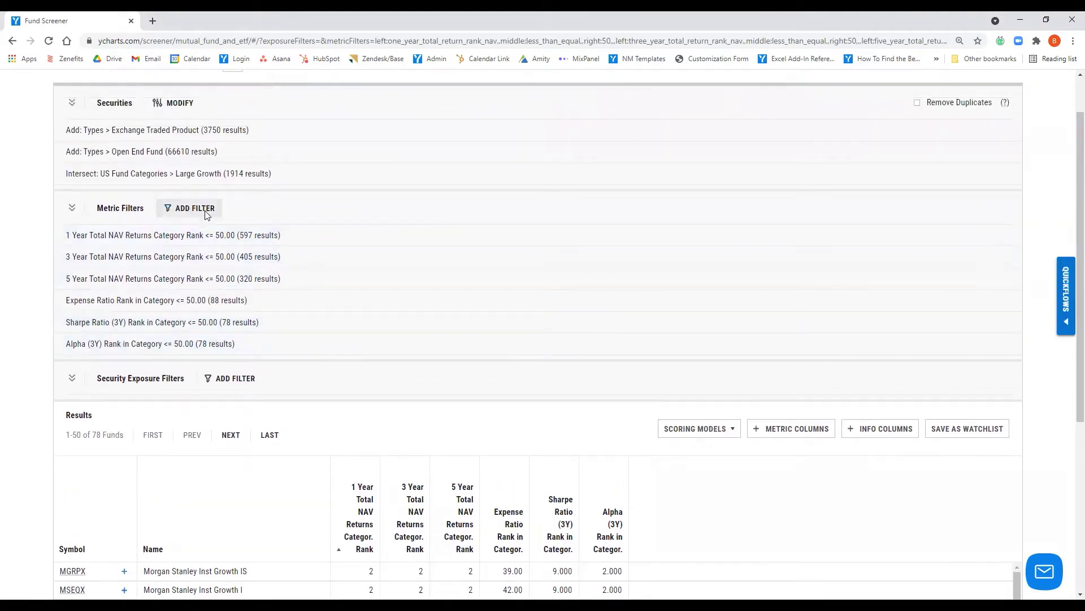
{"action": "left_click", "coordinate": [206, 215]}
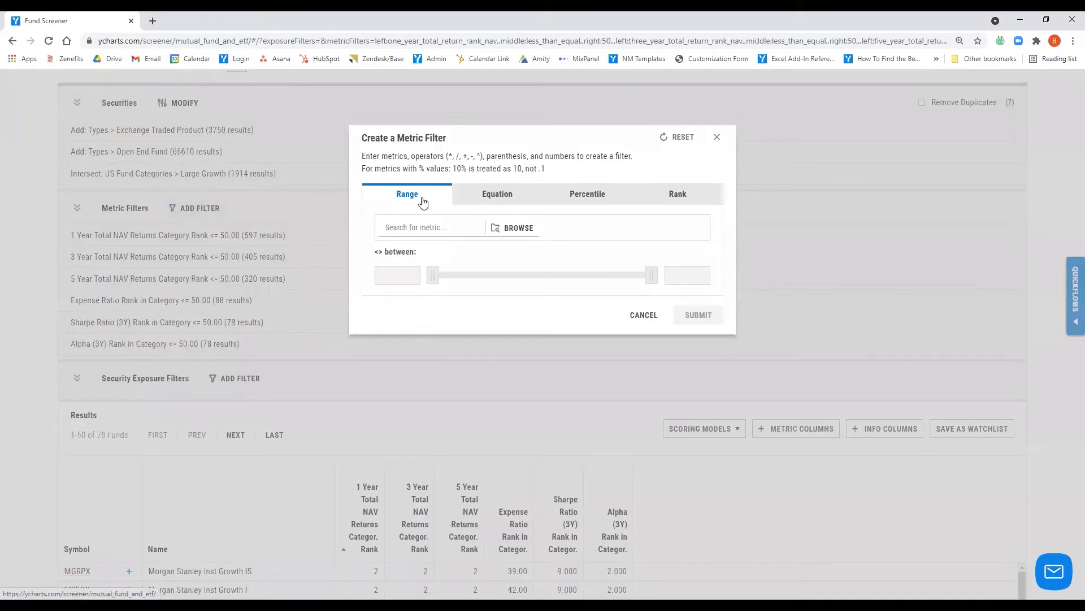
{"action": "left_click", "coordinate": [461, 204]}
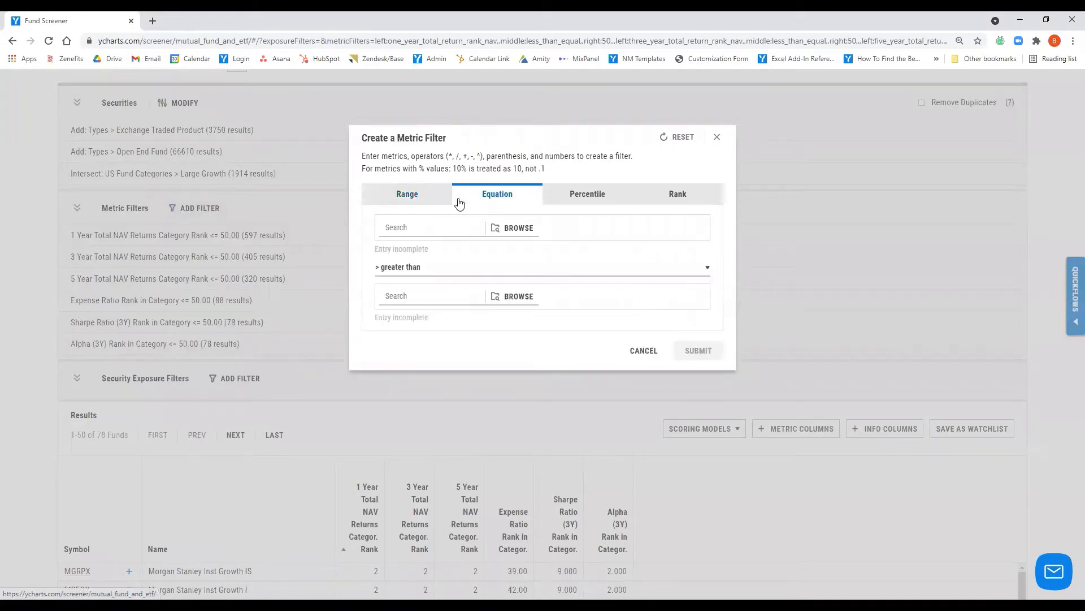
{"action": "left_click", "coordinate": [583, 199]}
{"action": "left_click", "coordinate": [681, 192]}
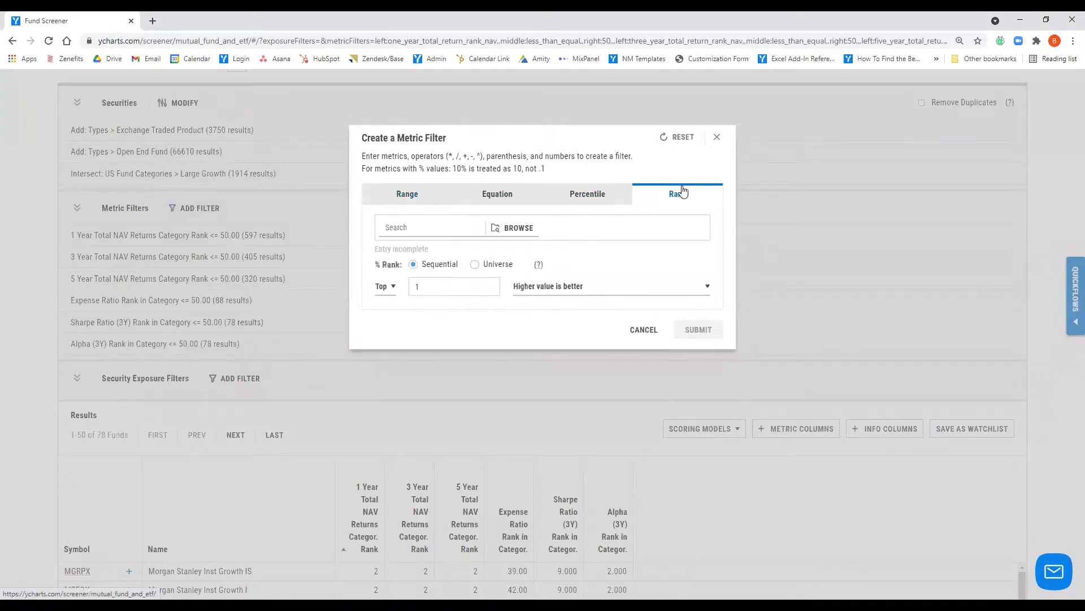
{"action": "left_click", "coordinate": [407, 205]}
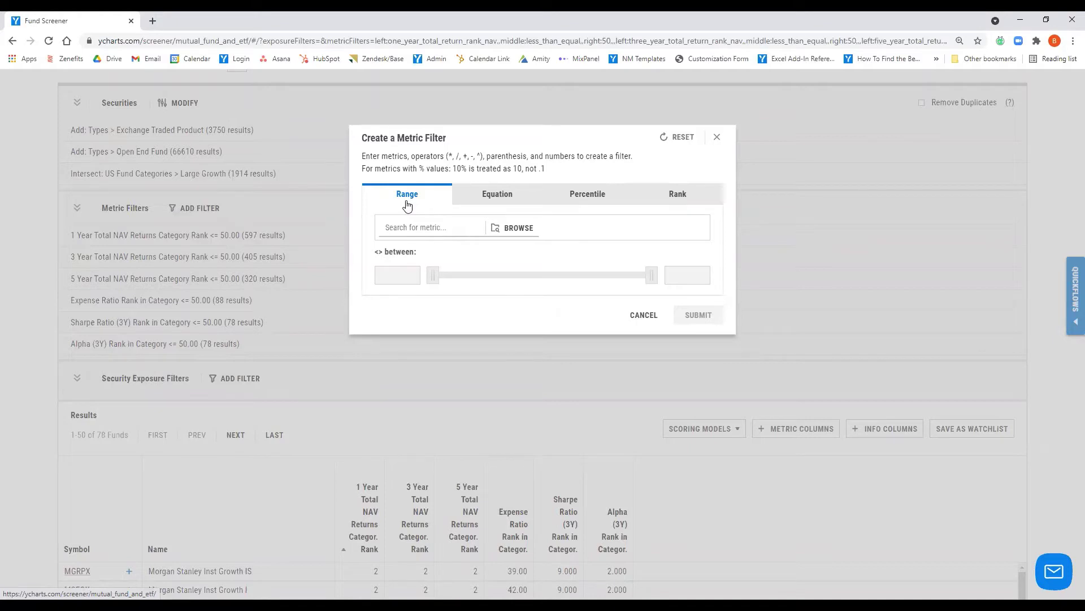
- Add an Equation metric filter requiring Minimum Manager Tenure greater than or equal to 10, and review the filtered funds
{"action": "left_click", "coordinate": [500, 193]}
{"action": "left_click", "coordinate": [394, 231]}
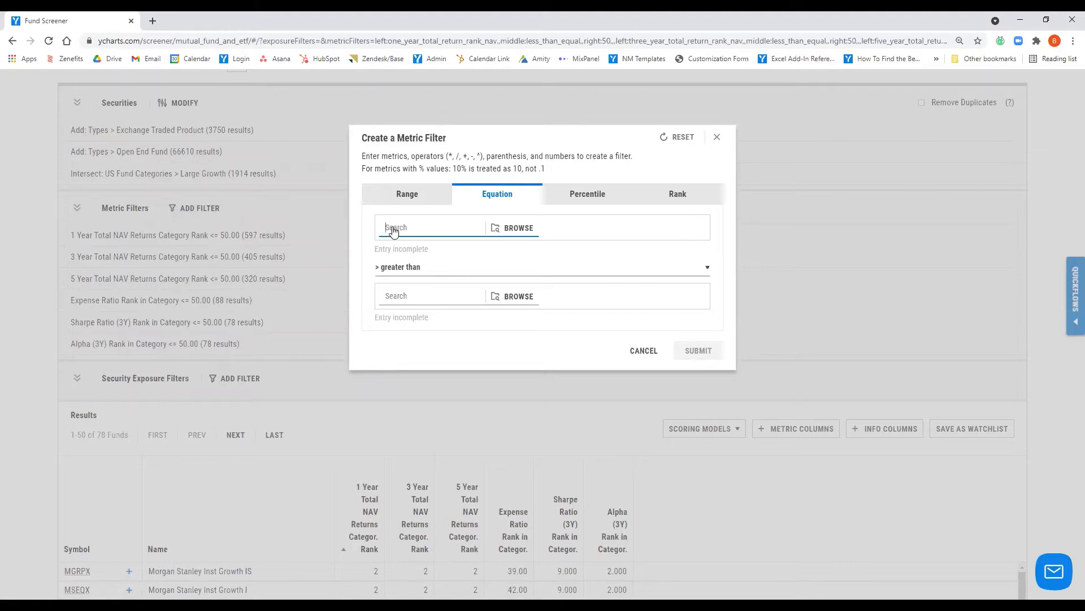
{"action": "type", "text": "manager"}
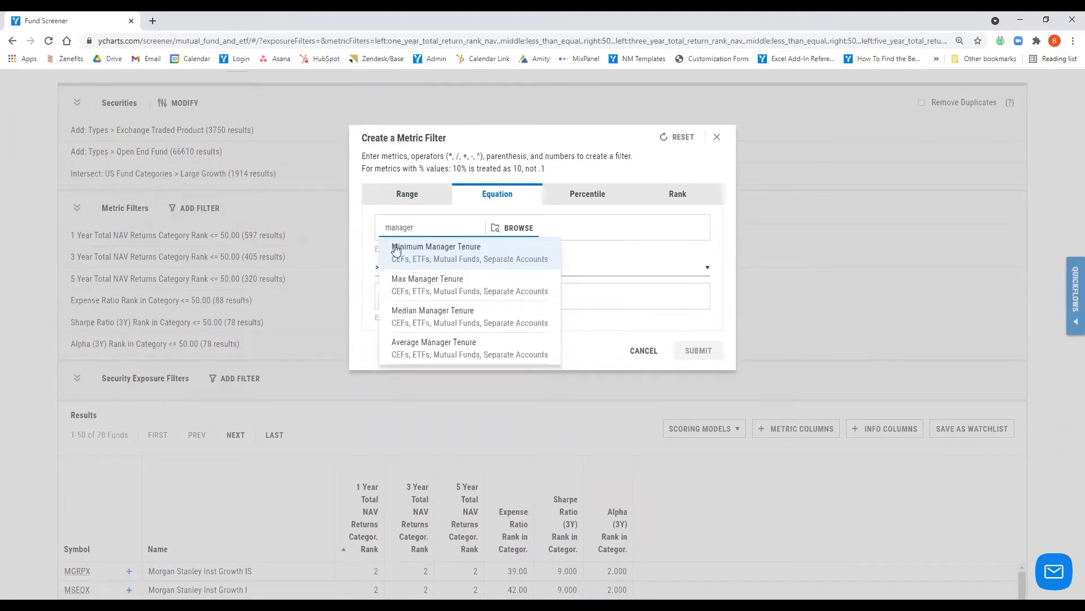
{"action": "left_click", "coordinate": [395, 246]}
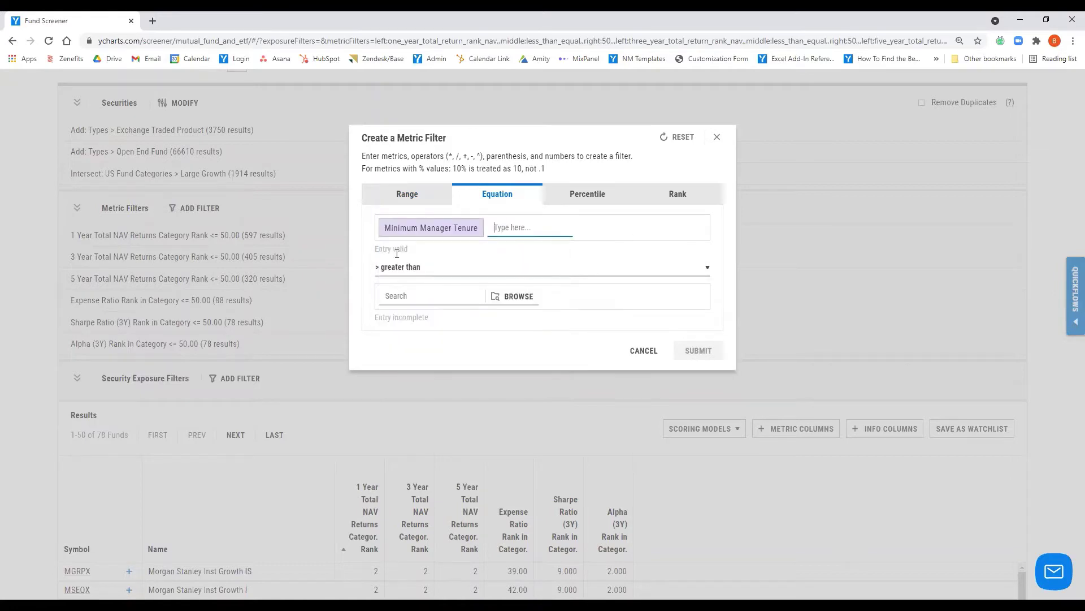
{"action": "left_click", "coordinate": [394, 275]}
{"action": "left_click", "coordinate": [419, 327]}
{"action": "left_click", "coordinate": [416, 303]}
{"action": "type", "text": "10"}
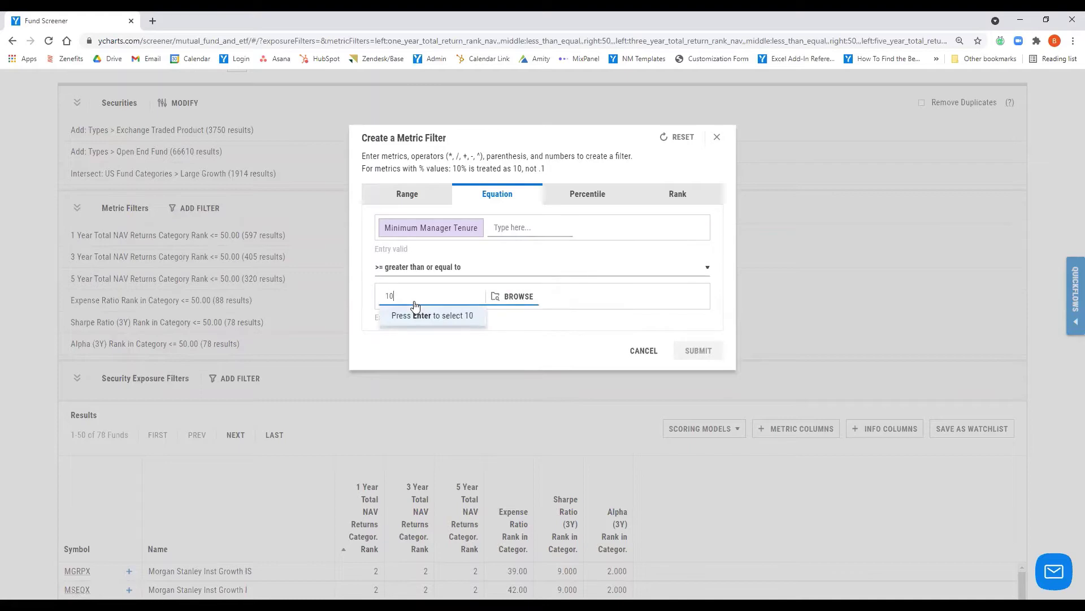
{"action": "key", "text": "Return"}
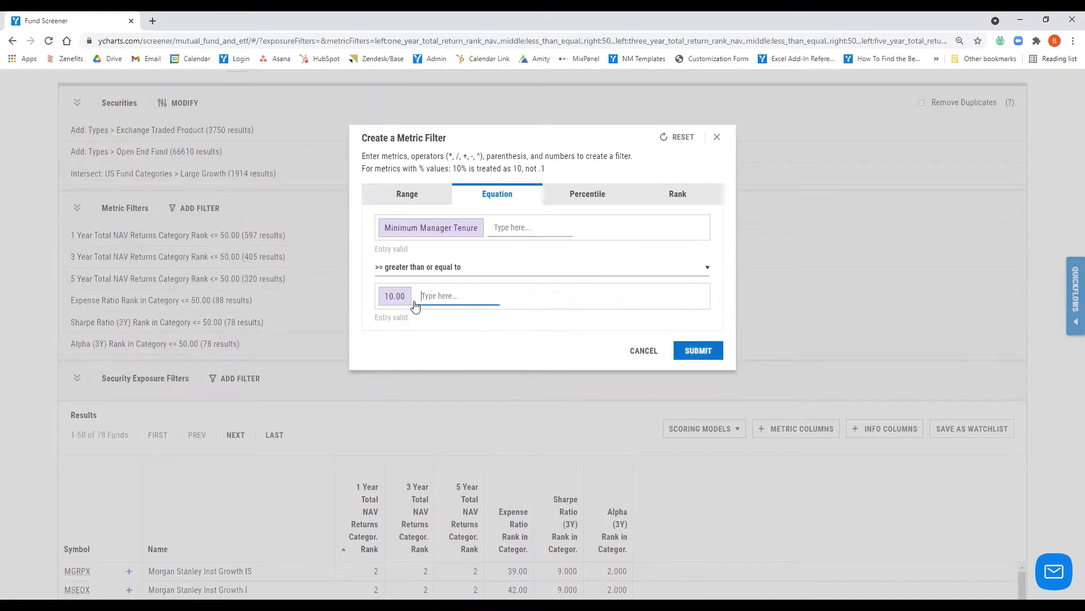
{"action": "left_click", "coordinate": [712, 355]}
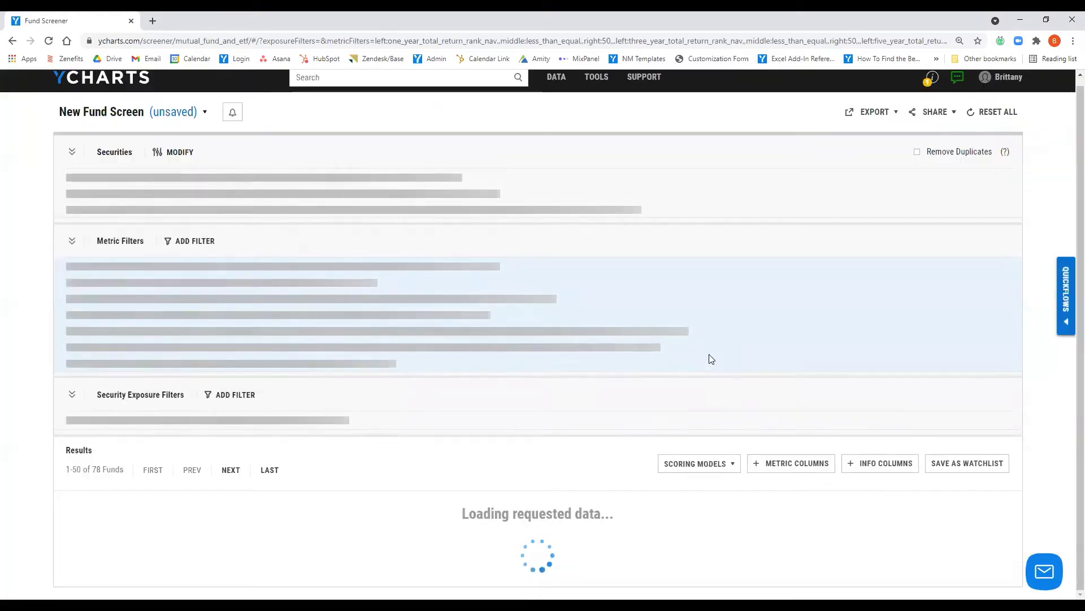
{"action": "scroll", "coordinate": [257, 414], "scroll_direction": "down", "scroll_amount": 4}
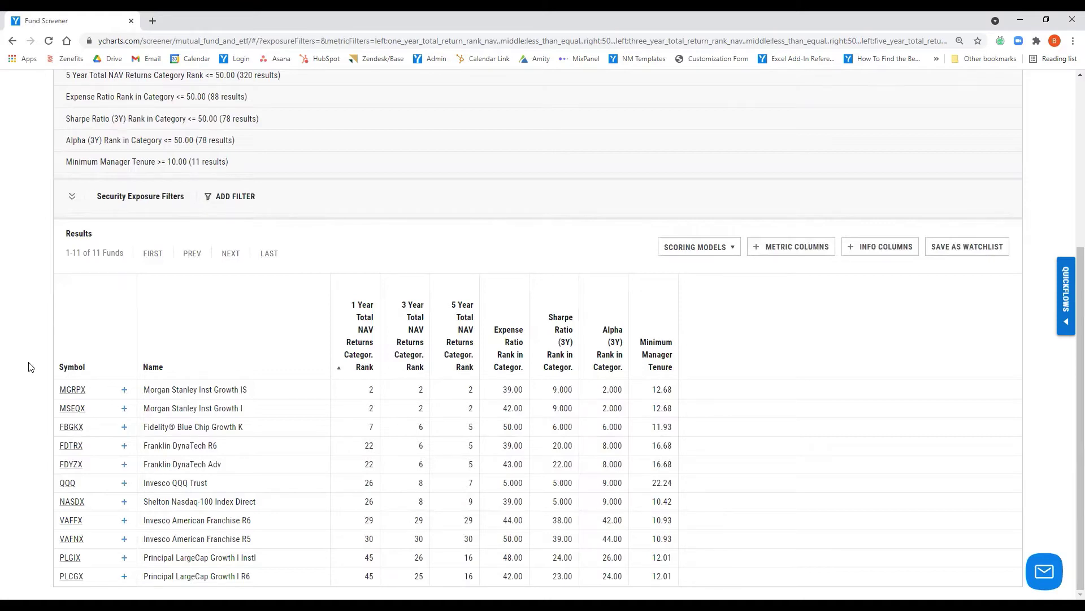
- Look at the options for saving the new fund screen, leaving it unsaved
{"action": "scroll", "coordinate": [31, 367], "scroll_direction": "up", "scroll_amount": 5}
{"action": "left_click", "coordinate": [129, 119]}
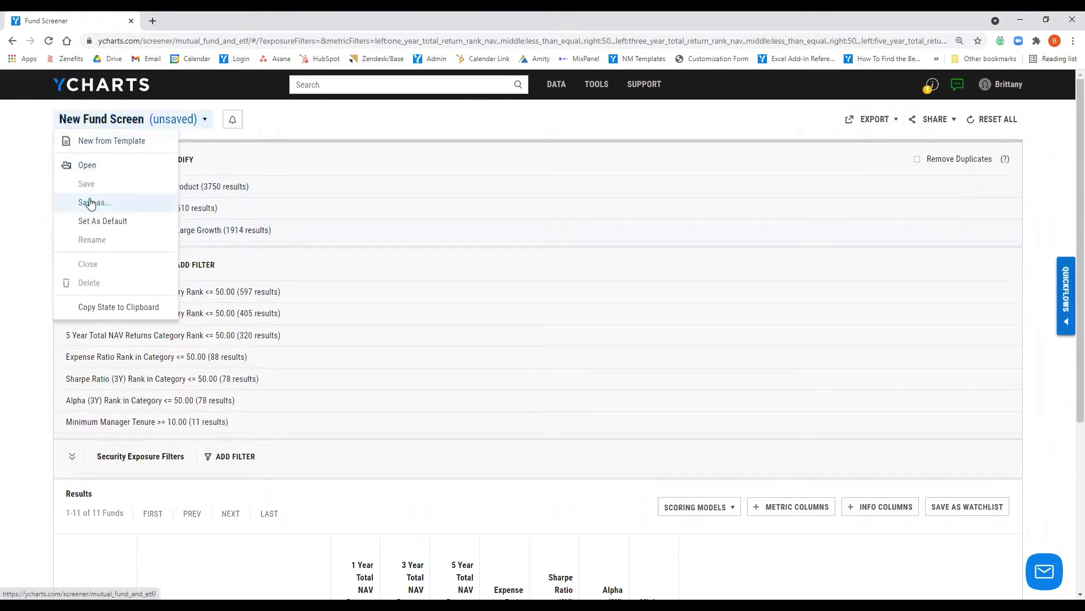
{"action": "left_click", "coordinate": [2, 197]}
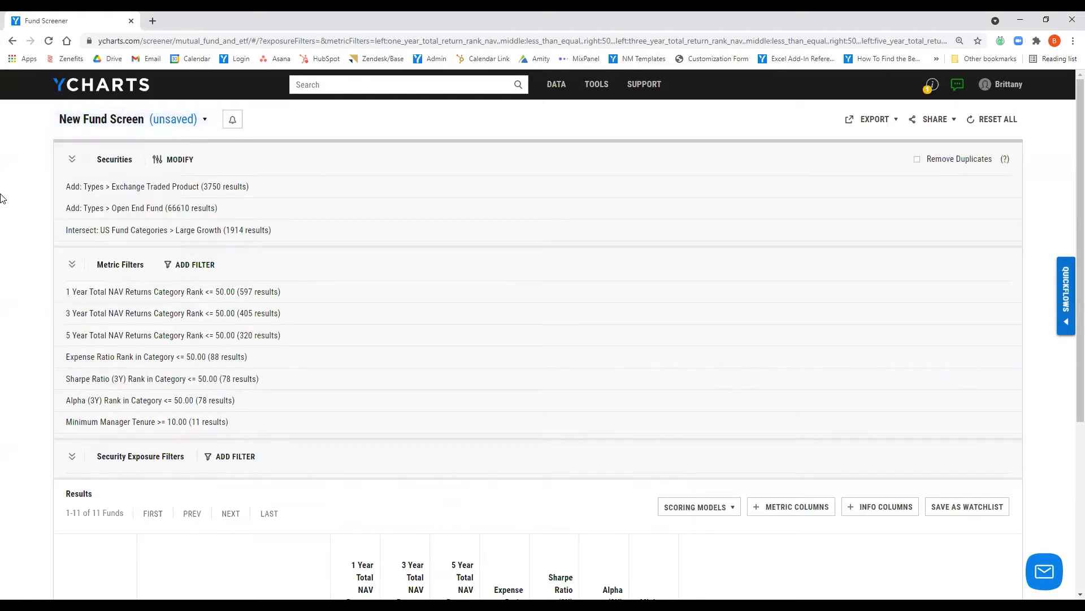
- Run the Holdings Category Ranks Quickflow for the Reed Financial - Aggressive model portfolio and review its holdings' ranks
{"action": "left_click", "coordinate": [1062, 296]}
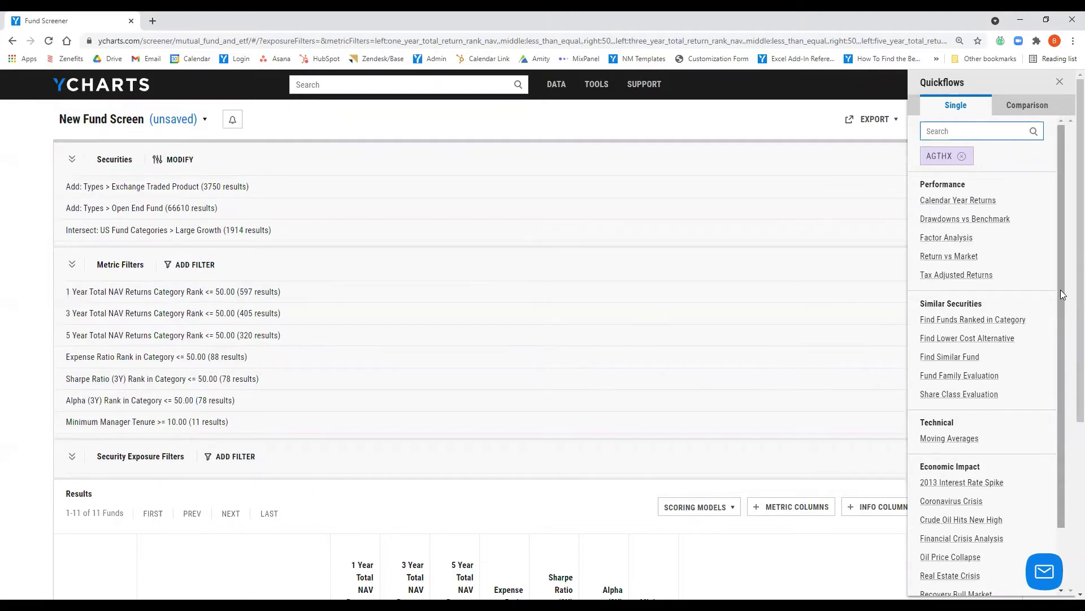
{"action": "type", "text": "reed fiac"}
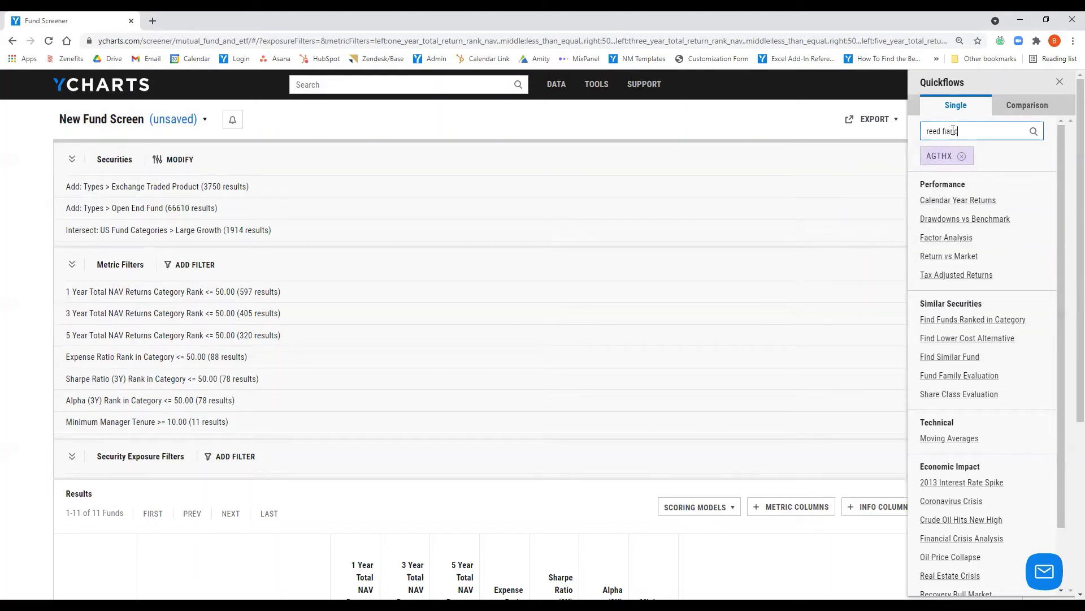
{"action": "key", "text": "BackSpace"}
{"action": "key", "text": "BackSpace"}
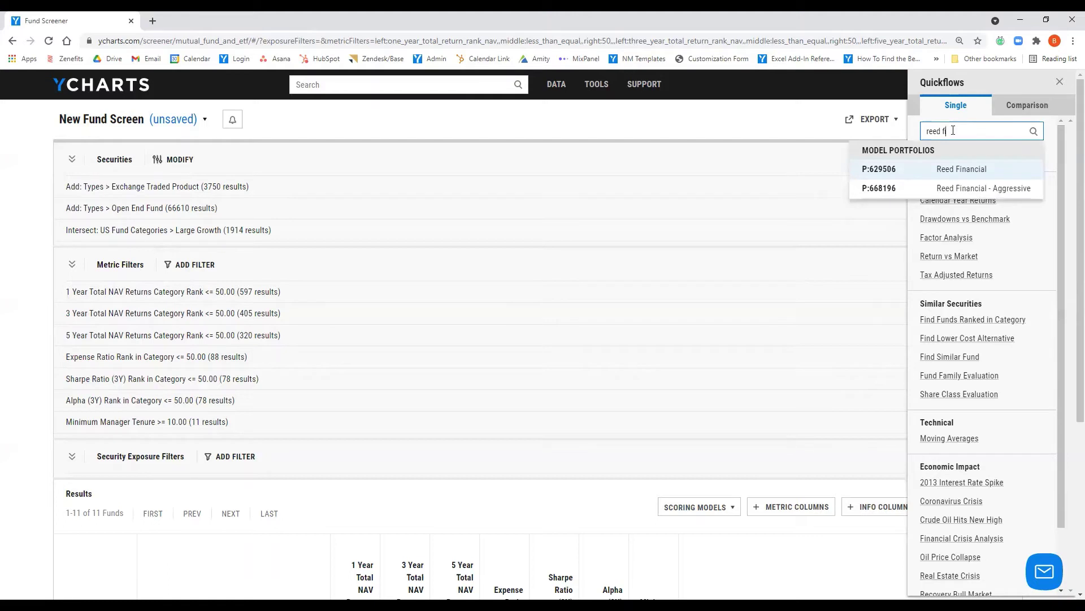
{"action": "left_click", "coordinate": [960, 187]}
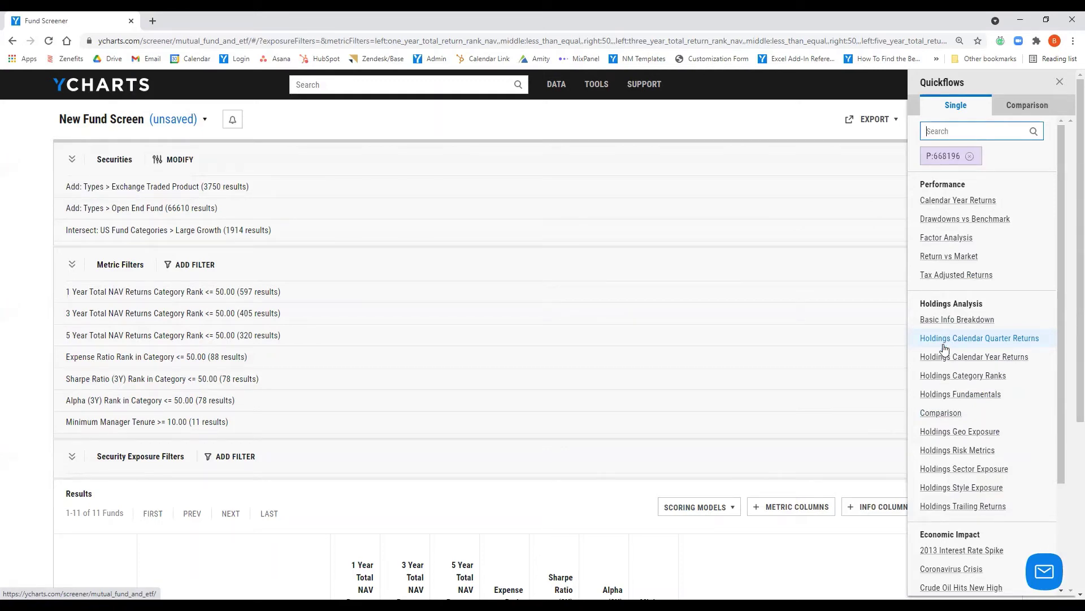
{"action": "left_click", "coordinate": [948, 375]}
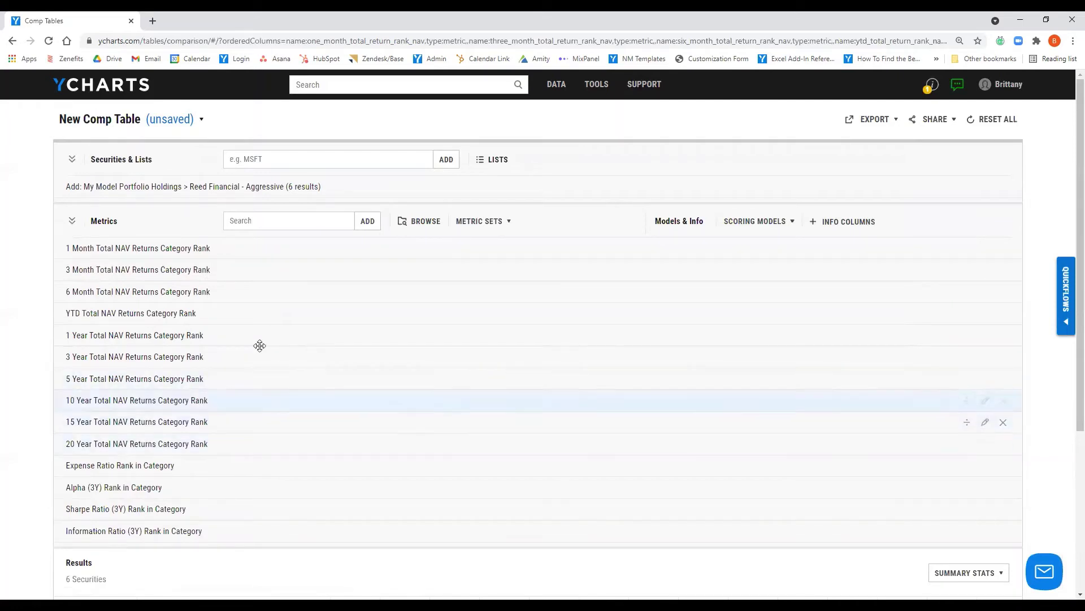
{"action": "scroll", "coordinate": [5, 350], "scroll_direction": "down", "scroll_amount": 4}
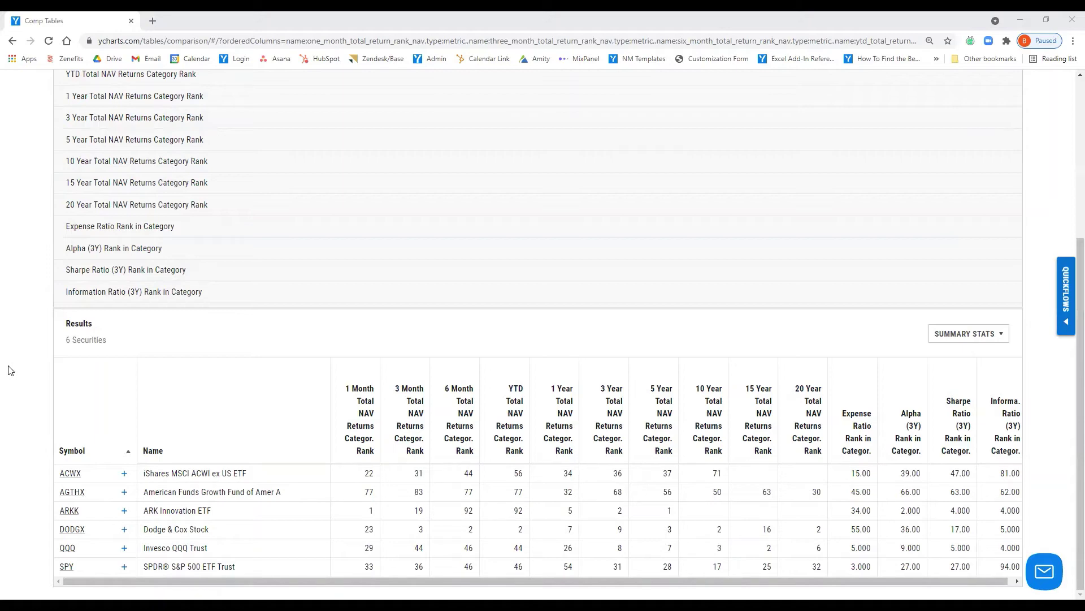
- Open the saved Example Portfolio Comp Table and collapse its metrics list to show the holdings results
{"action": "scroll", "coordinate": [8, 370], "scroll_direction": "up", "scroll_amount": 5}
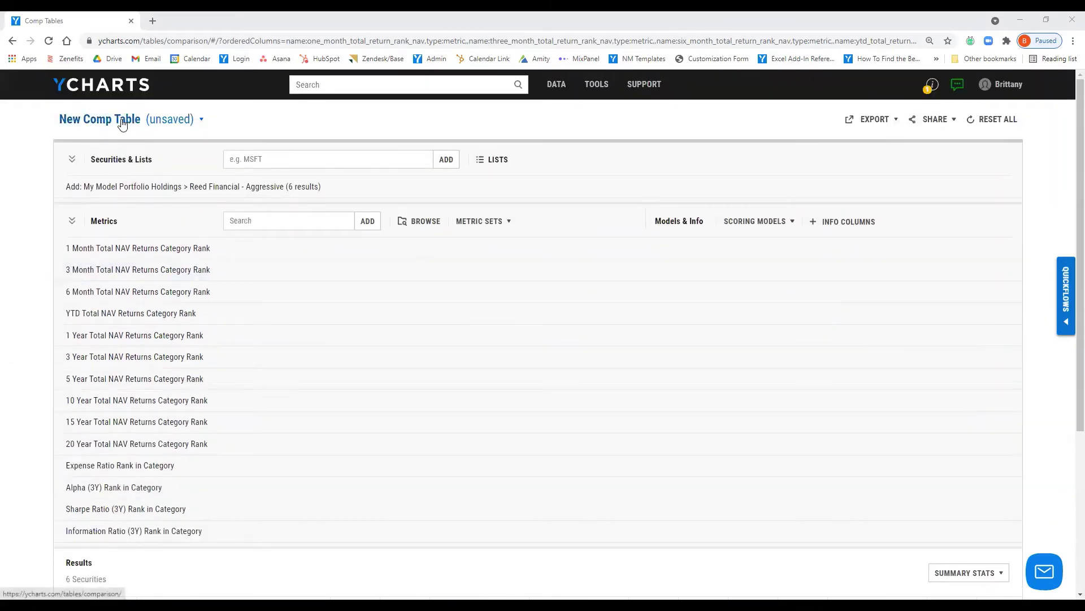
{"action": "left_click", "coordinate": [123, 123]}
{"action": "left_click", "coordinate": [95, 173]}
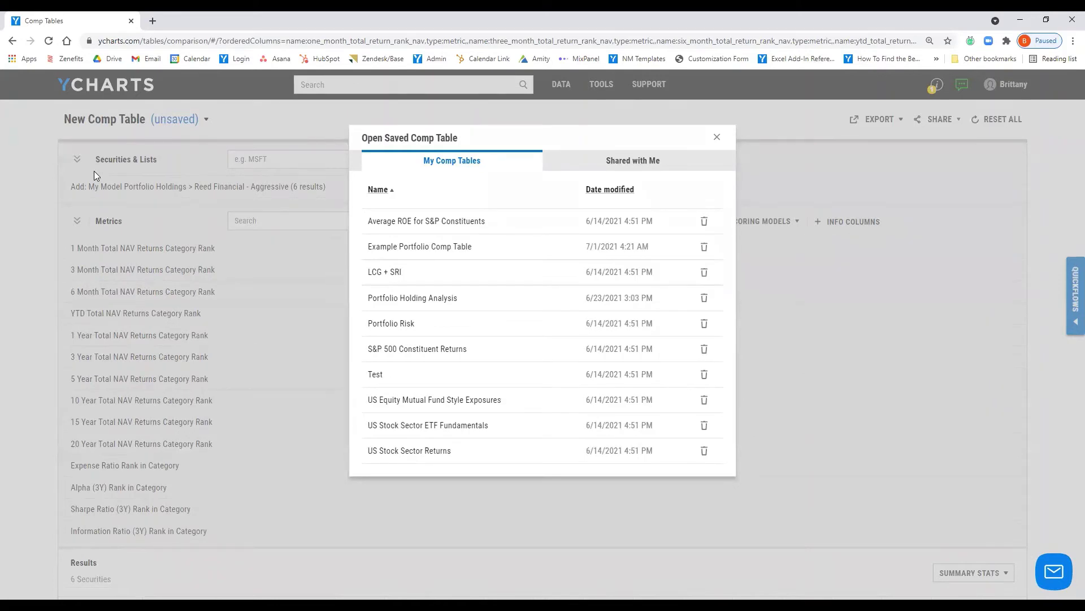
{"action": "left_click", "coordinate": [382, 245]}
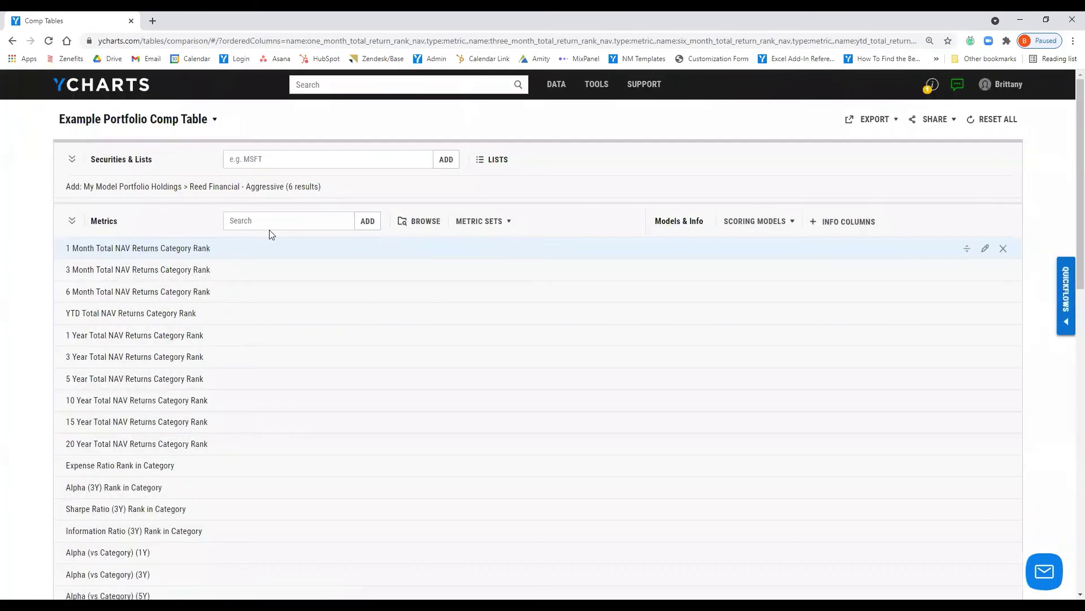
{"action": "left_click", "coordinate": [71, 225]}
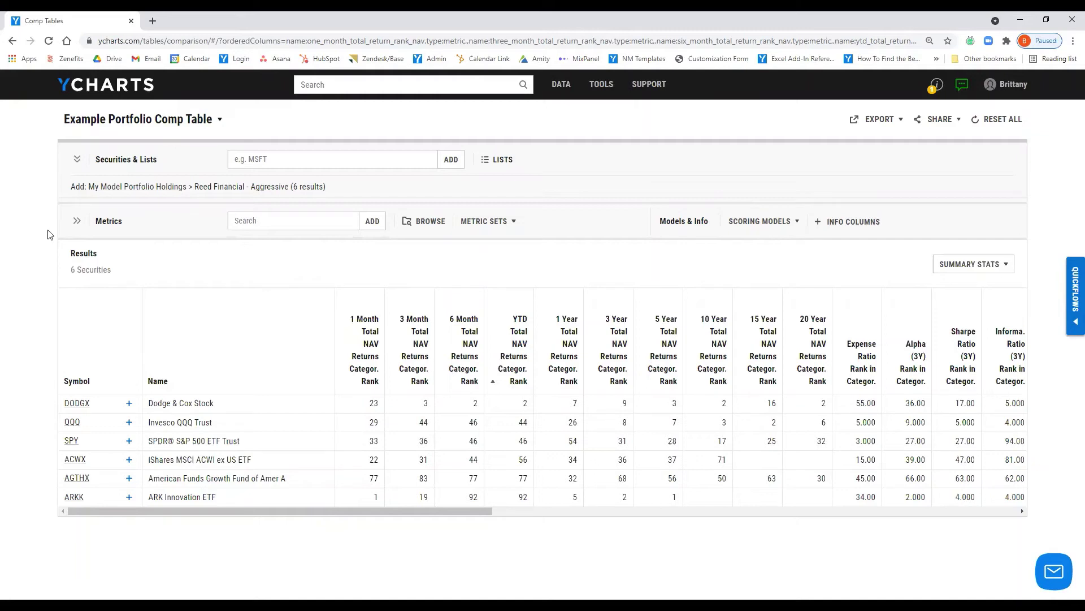
- Look through the saved metric sets available for the comp table without loading one
{"action": "left_click", "coordinate": [462, 222]}
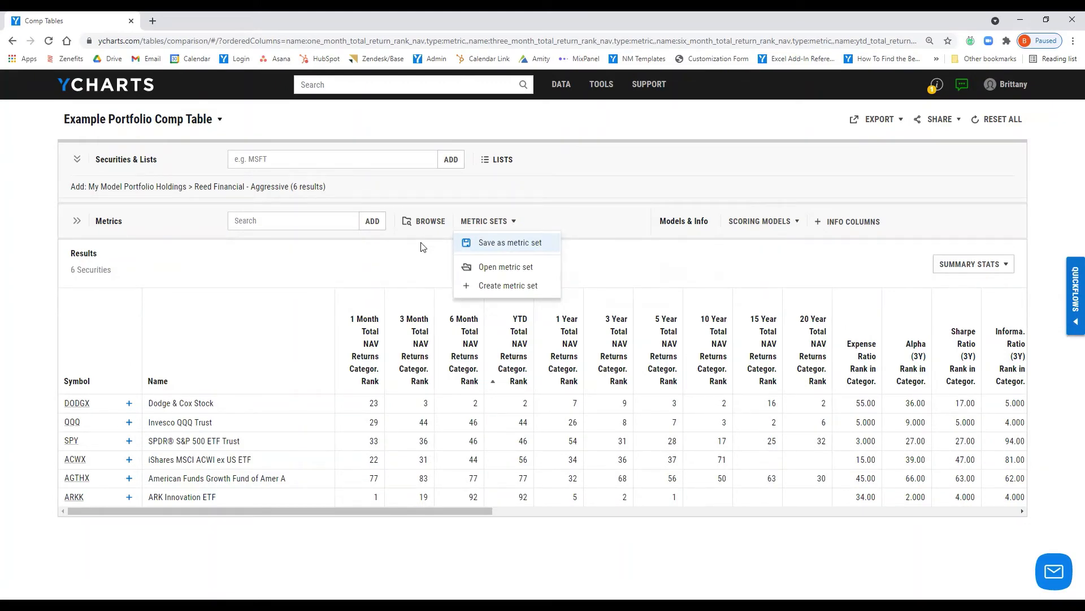
{"action": "left_click", "coordinate": [489, 275]}
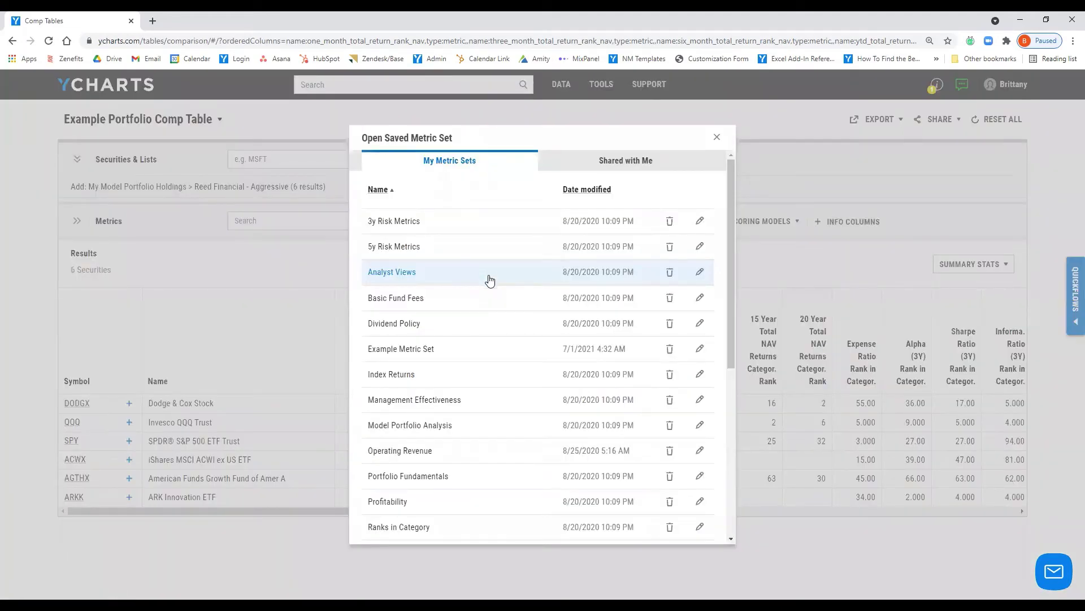
{"action": "left_click", "coordinate": [718, 138]}
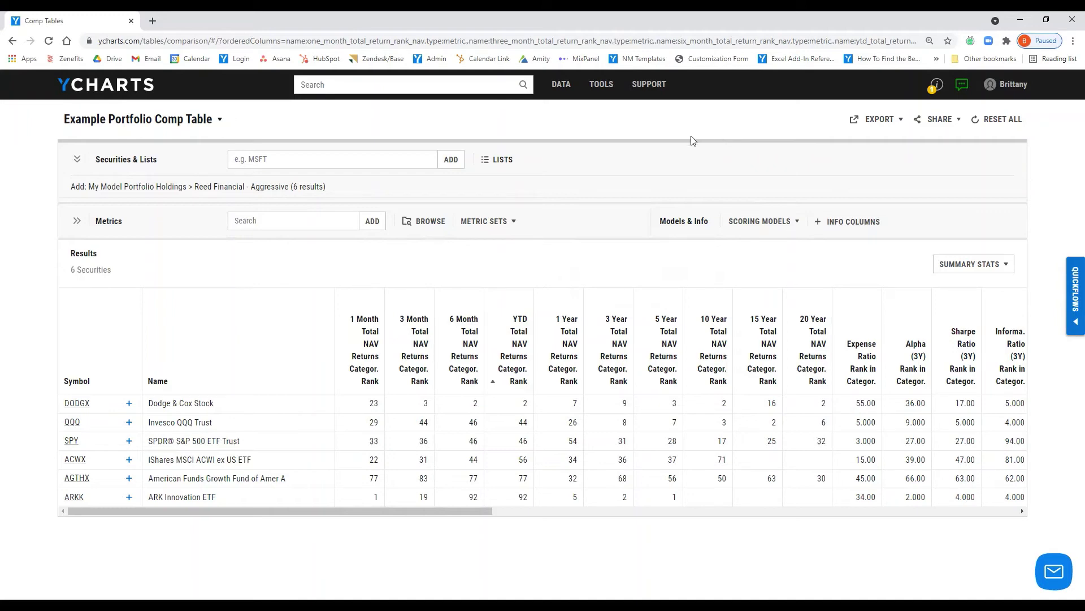
- Open the Fundamental Chart tool and start a new chart from a template
{"action": "mouse_move", "coordinate": [598, 84]}
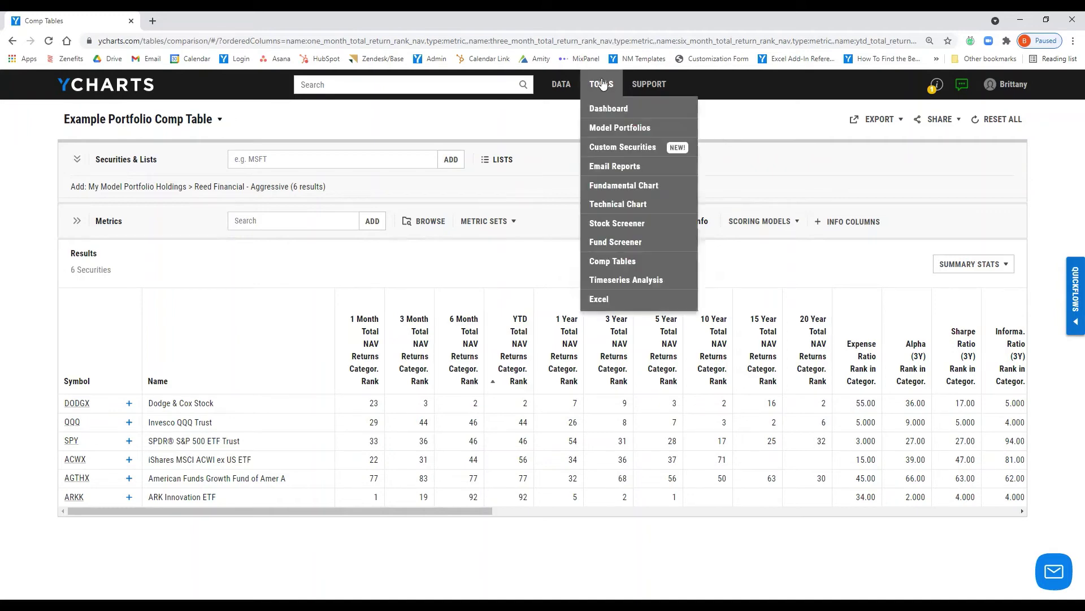
{"action": "left_click", "coordinate": [611, 185]}
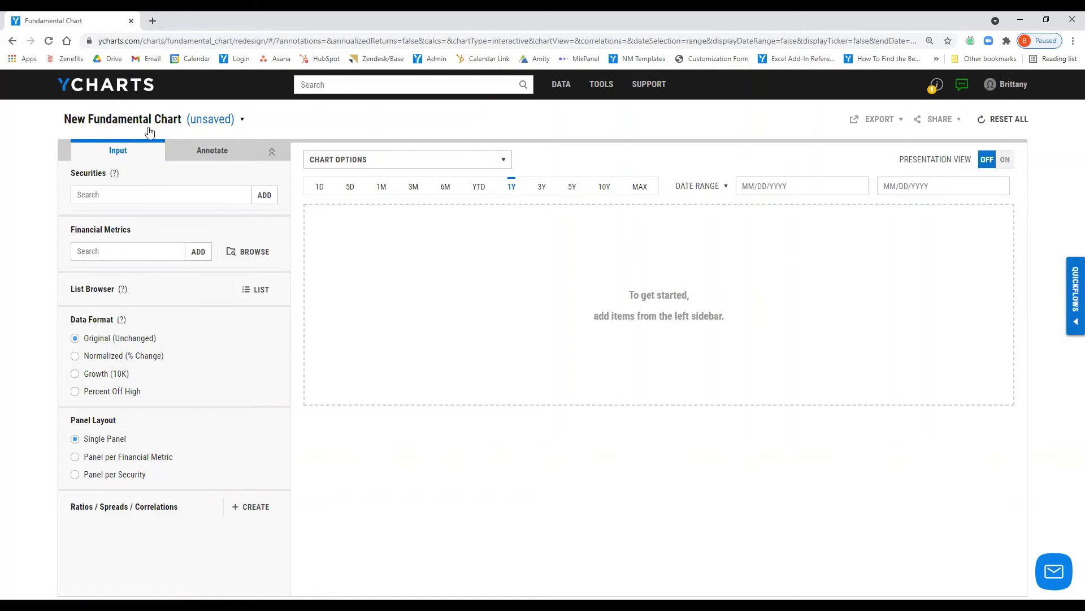
{"action": "left_click", "coordinate": [123, 125]}
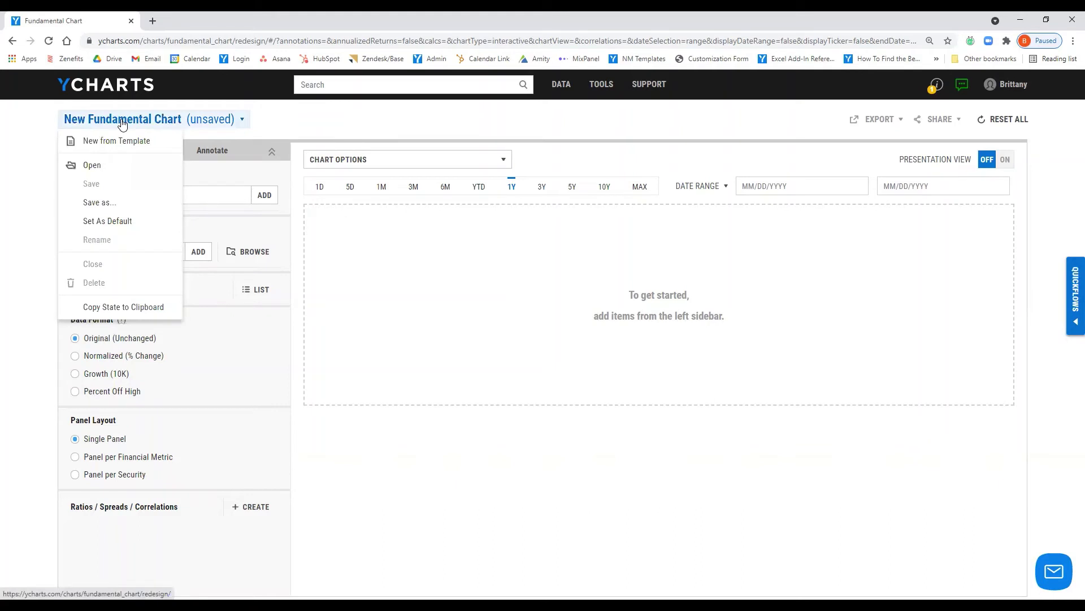
{"action": "left_click", "coordinate": [71, 142]}
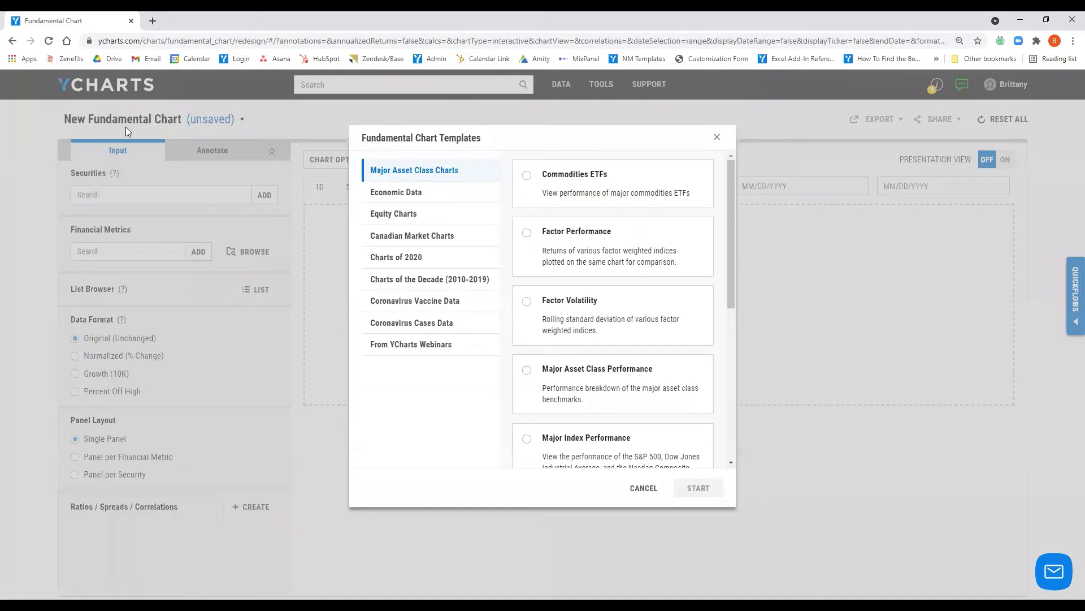
- Browse the Major Asset Class, Coronavirus Vaccine, Economic Data and YCharts Webinars templates, including 10 Year Treasury vs. 2 Year Treasury Rate
{"action": "scroll", "coordinate": [637, 259], "scroll_direction": "down", "scroll_amount": 2}
{"action": "scroll", "coordinate": [627, 294], "scroll_direction": "down", "scroll_amount": 5}
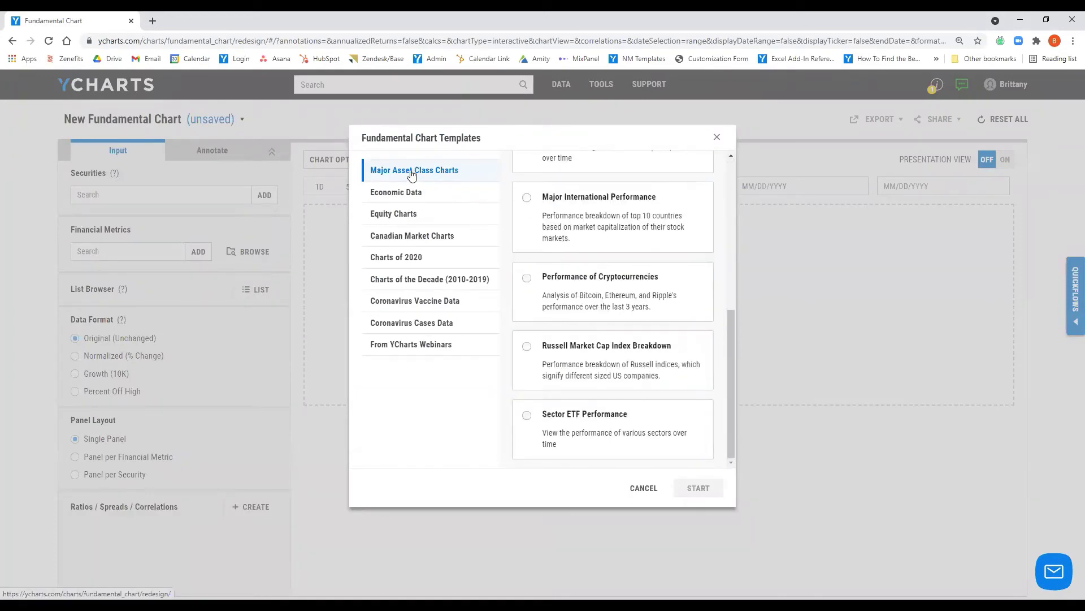
{"action": "left_click", "coordinate": [405, 302]}
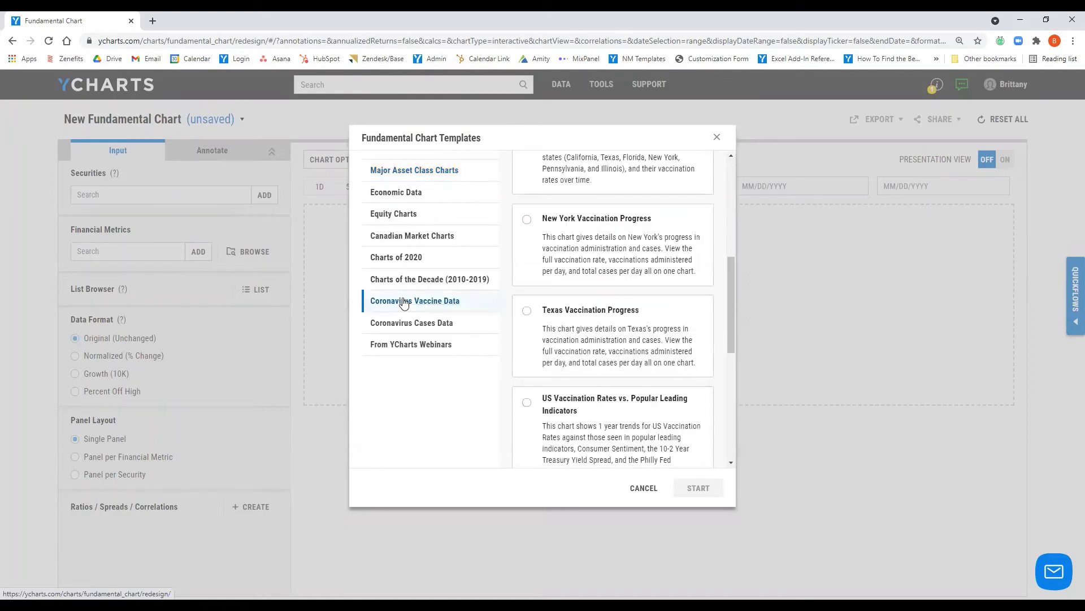
{"action": "left_click", "coordinate": [405, 195]}
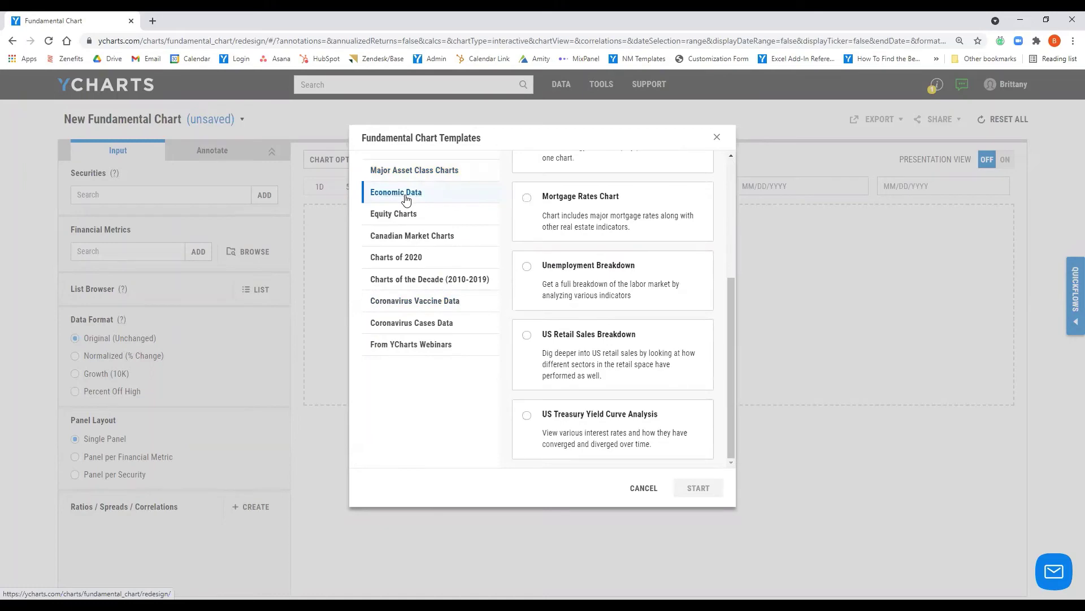
{"action": "left_click", "coordinate": [411, 348]}
{"action": "scroll", "coordinate": [656, 237], "scroll_direction": "up", "scroll_amount": 10}
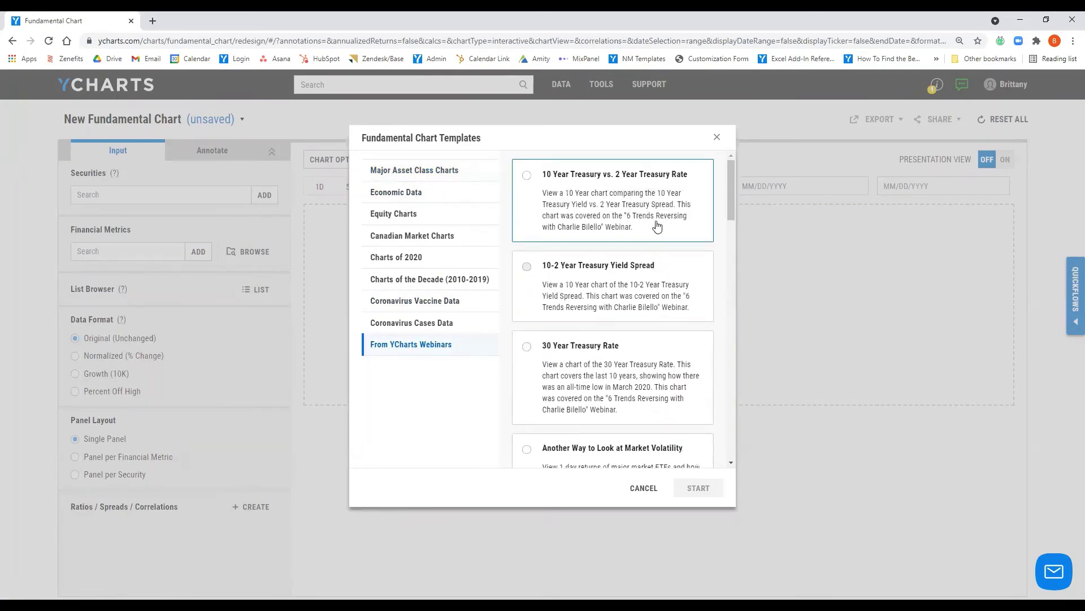
{"action": "left_click", "coordinate": [621, 203]}
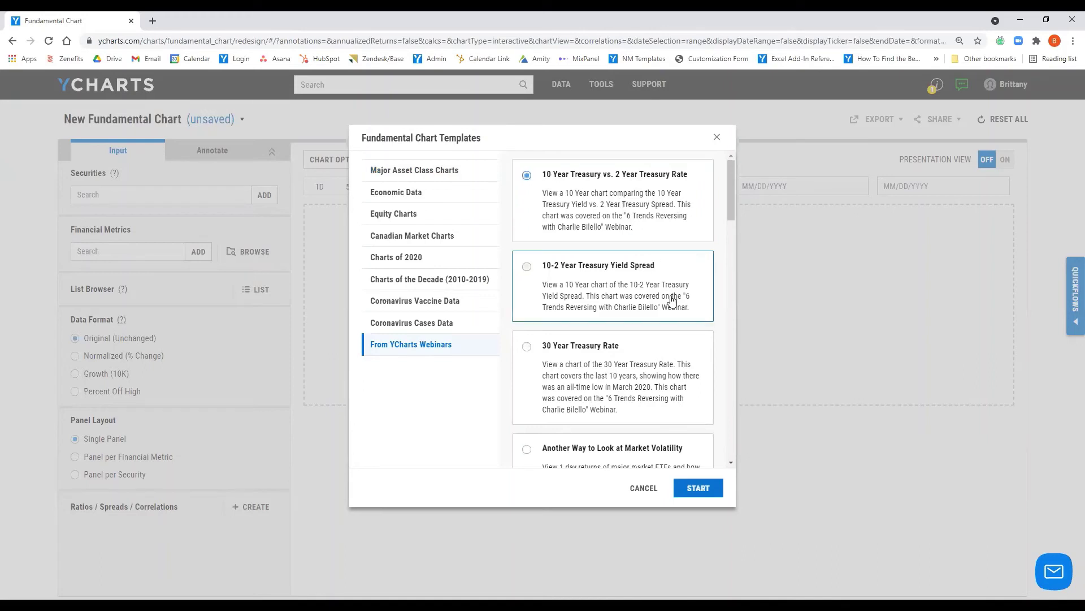
- Create the chart from the Sector ETF Performance template under Major Asset Class Charts, and view its returns over 1Y and 1M
{"action": "left_click", "coordinate": [436, 173]}
{"action": "scroll", "coordinate": [598, 418], "scroll_direction": "down", "scroll_amount": 5}
{"action": "left_click", "coordinate": [598, 423]}
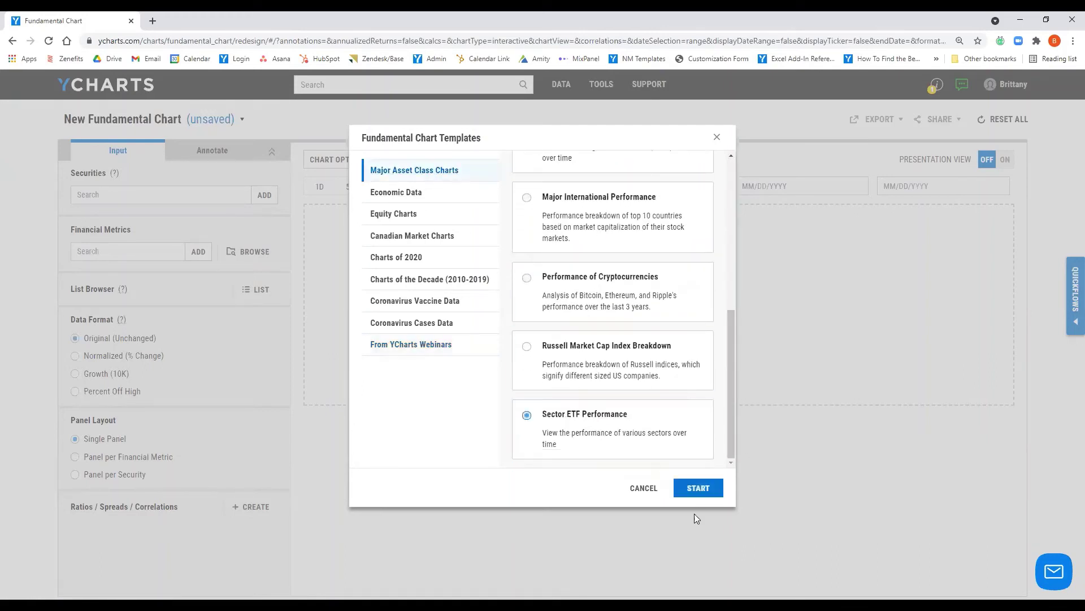
{"action": "left_click", "coordinate": [697, 487]}
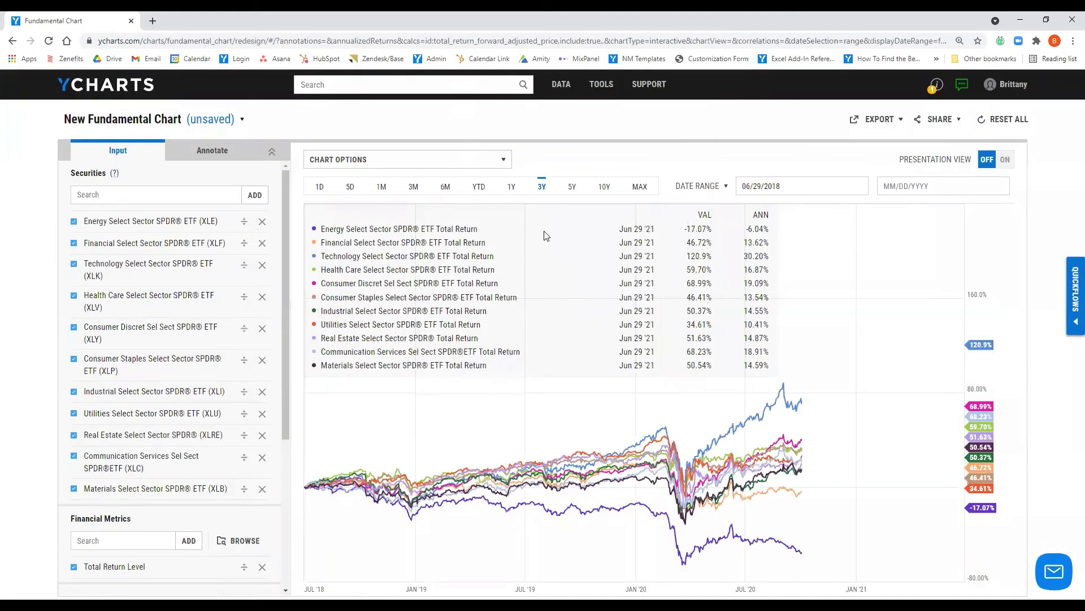
{"action": "left_click", "coordinate": [513, 191]}
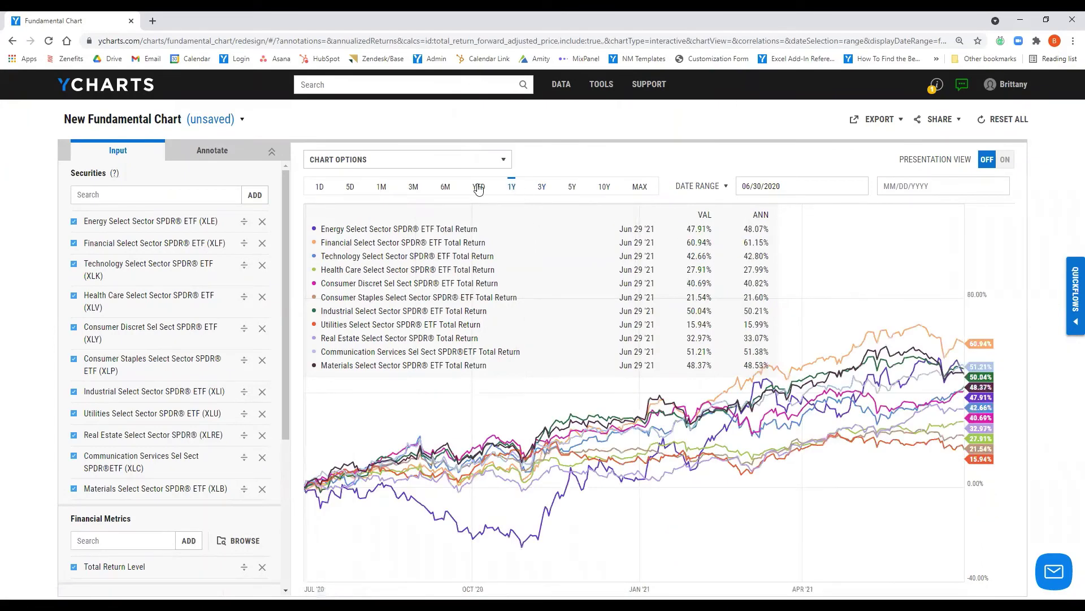
{"action": "left_click", "coordinate": [381, 189]}
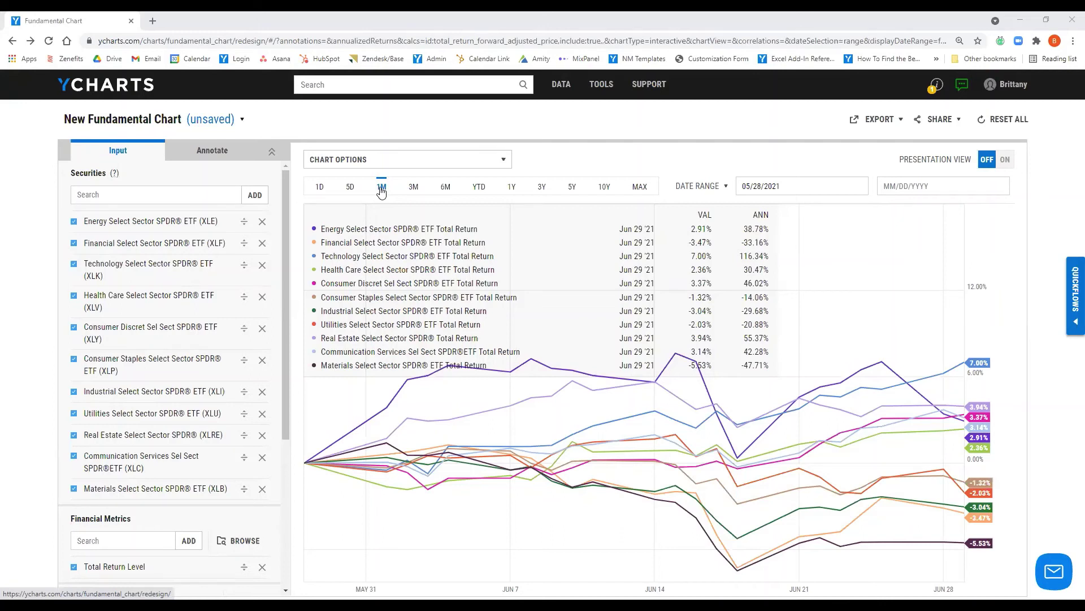
- Search the site for "reed" and open the Reed Financial - Aggressive model portfolio
{"action": "mouse_move", "coordinate": [601, 86]}
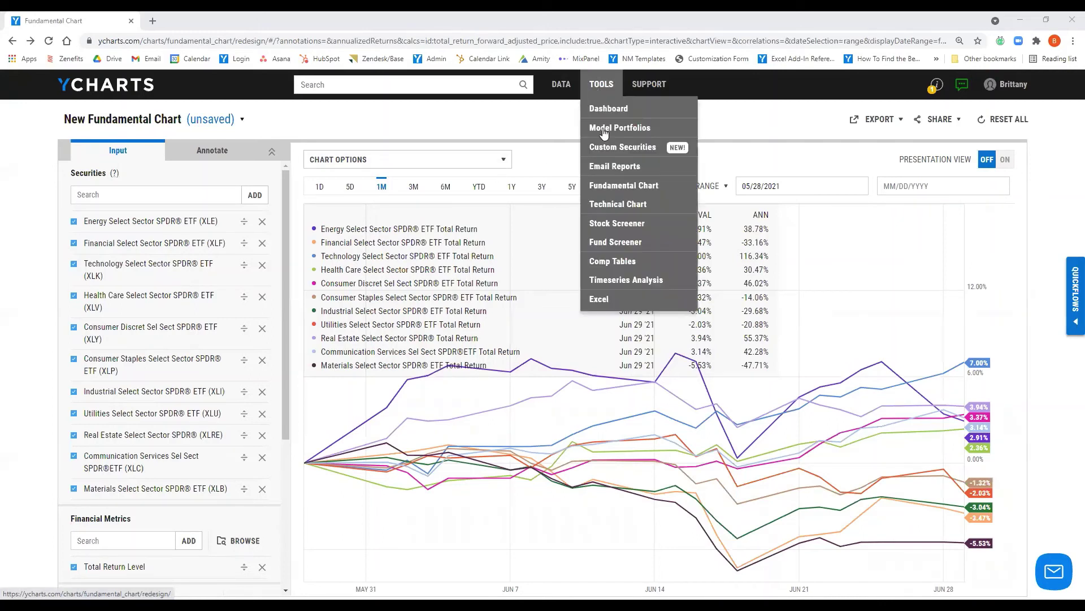
{"action": "left_click", "coordinate": [442, 91]}
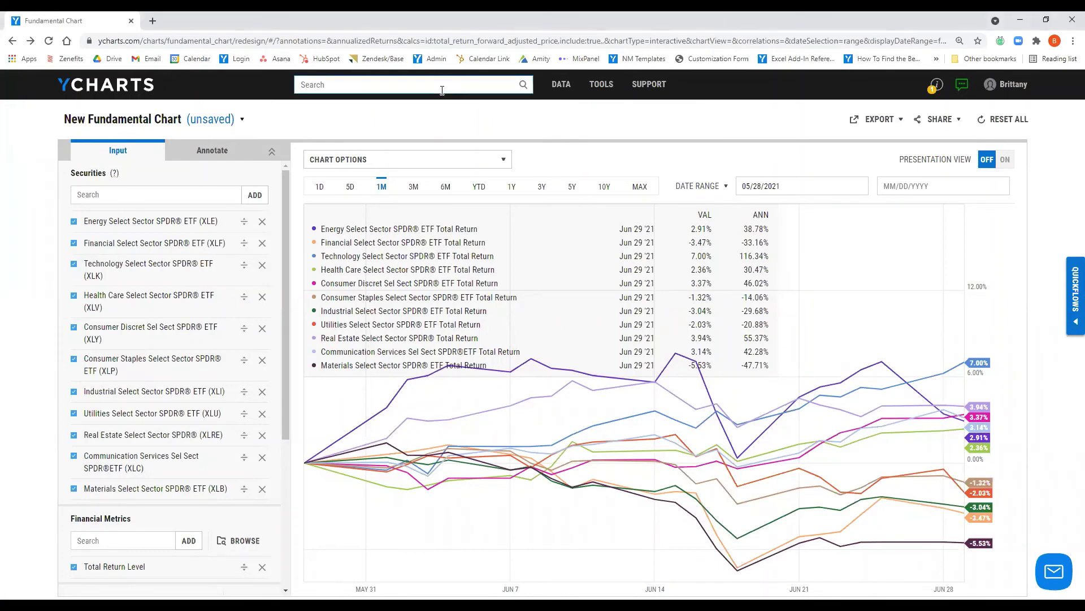
{"action": "type", "text": "reed"}
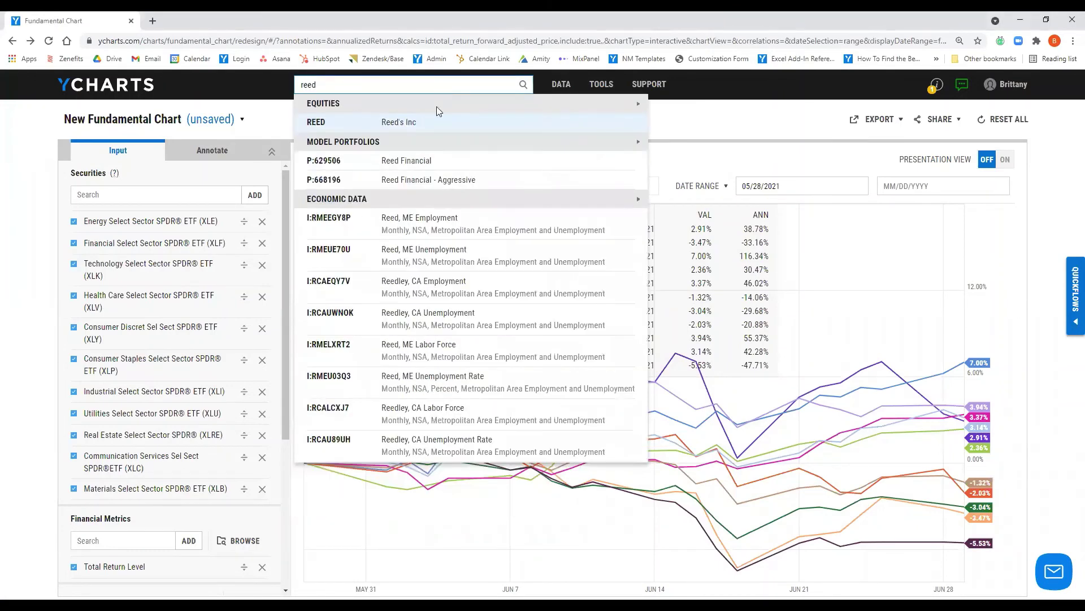
{"action": "left_click", "coordinate": [425, 179]}
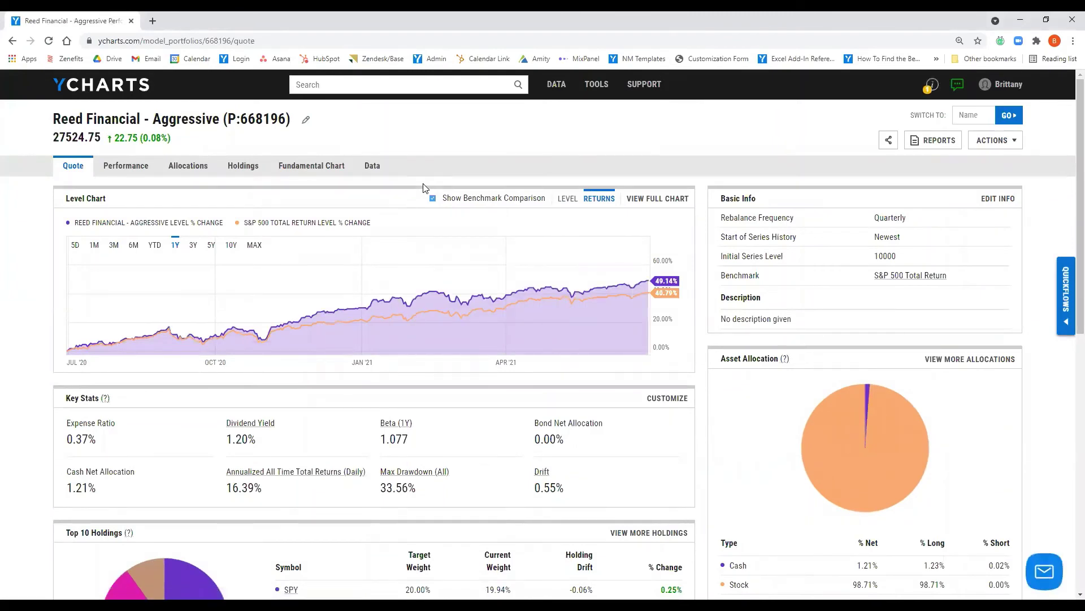
- Look at the comparison reports for the portfolio and start a (FINRA-Reviewed) Comprehensive Overview Report
{"action": "left_click", "coordinate": [933, 142]}
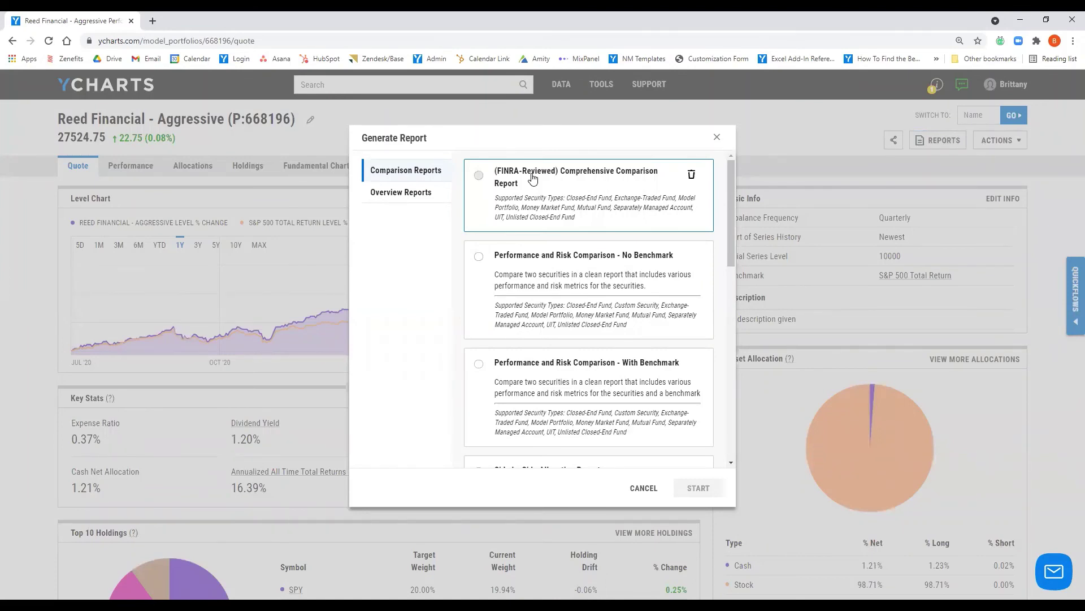
{"action": "left_click", "coordinate": [400, 194]}
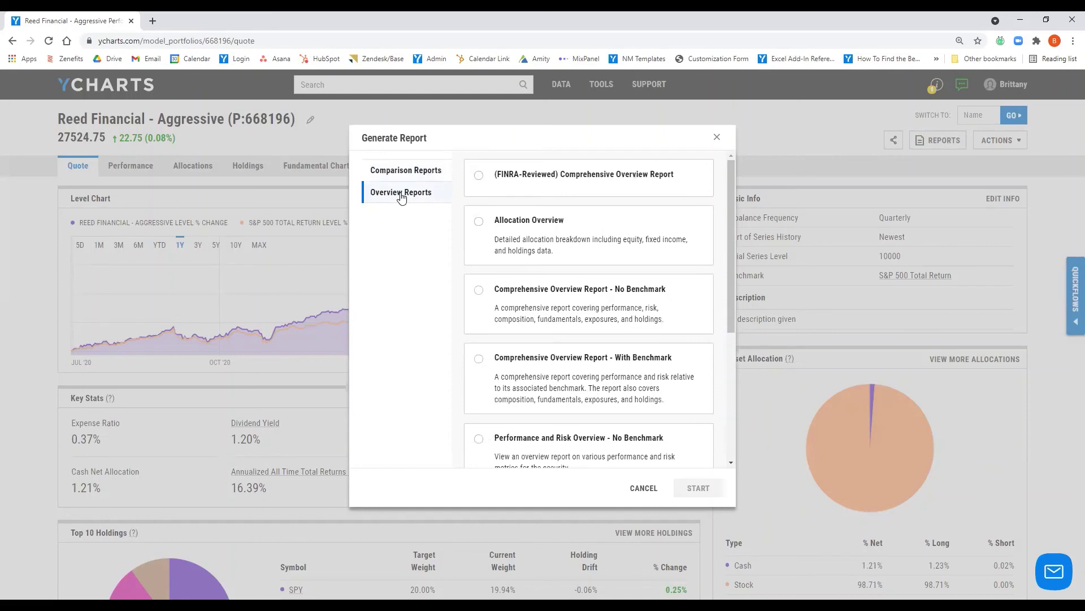
{"action": "left_click", "coordinate": [478, 176]}
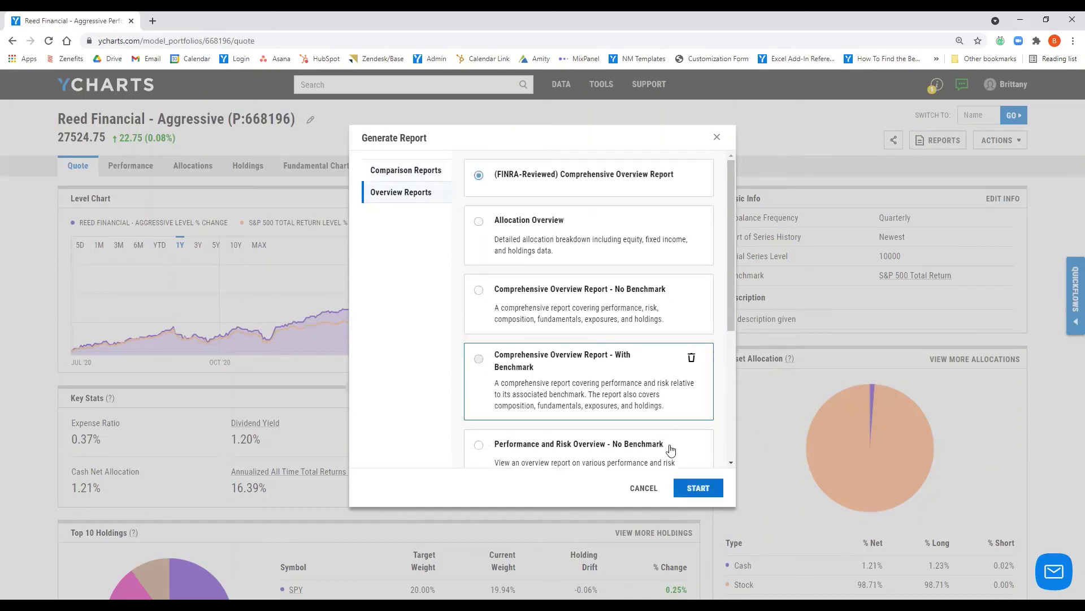
{"action": "left_click", "coordinate": [699, 488]}
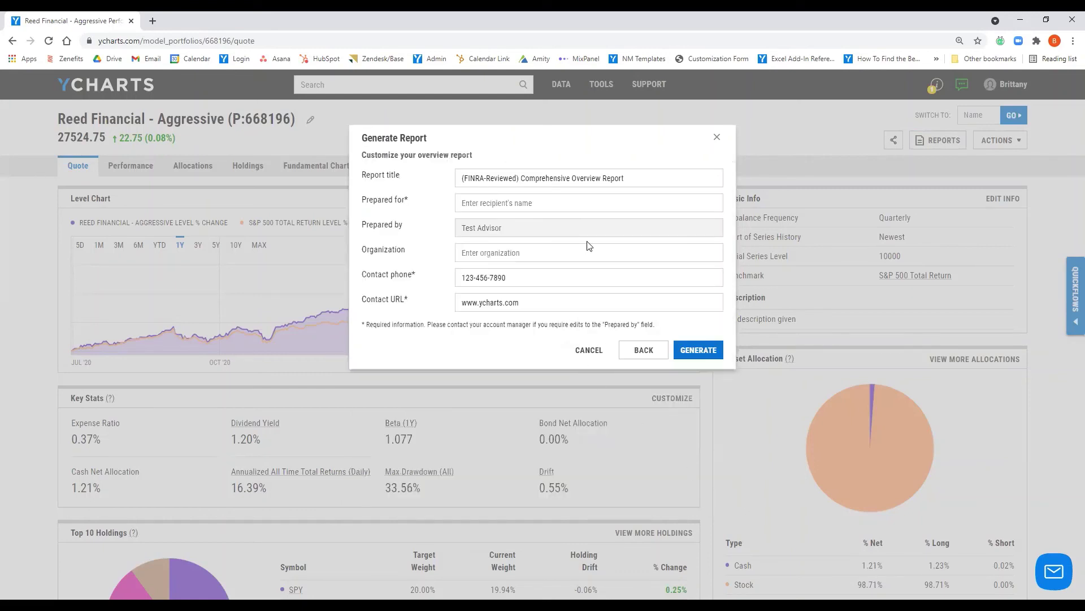
- Fill in the name of the recipient the overview report is prepared for and generate the report
{"action": "left_click", "coordinate": [480, 203]}
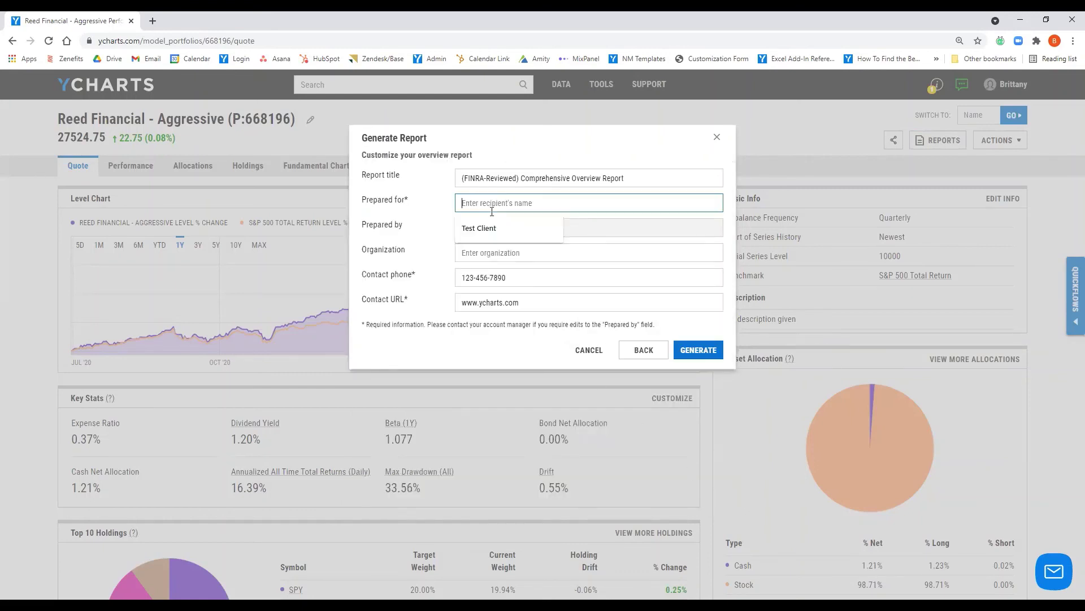
{"action": "left_click", "coordinate": [484, 228]}
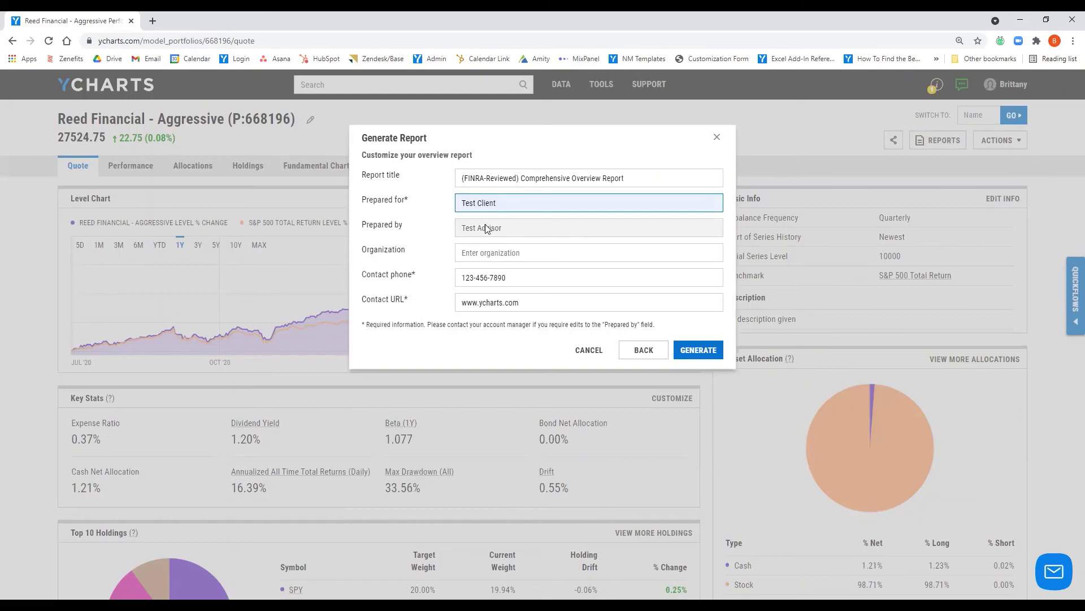
{"action": "left_click", "coordinate": [698, 350]}
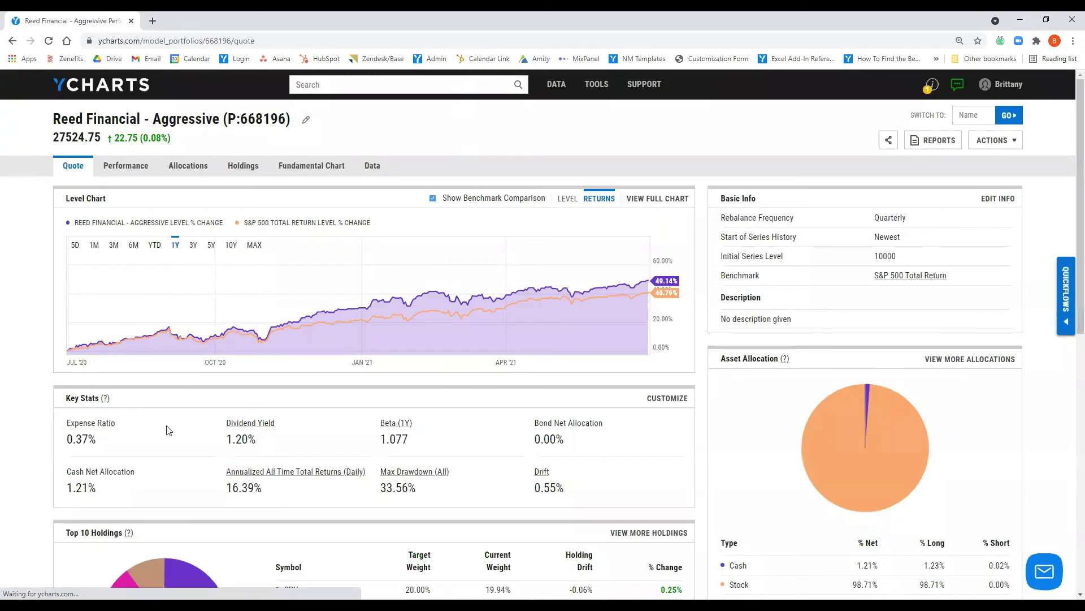
- Open the downloaded report PDF at 175% zoom and review its Cumulative Return, Periodic Return, Key Stats and Annual Return sections
{"action": "left_click", "coordinate": [49, 585]}
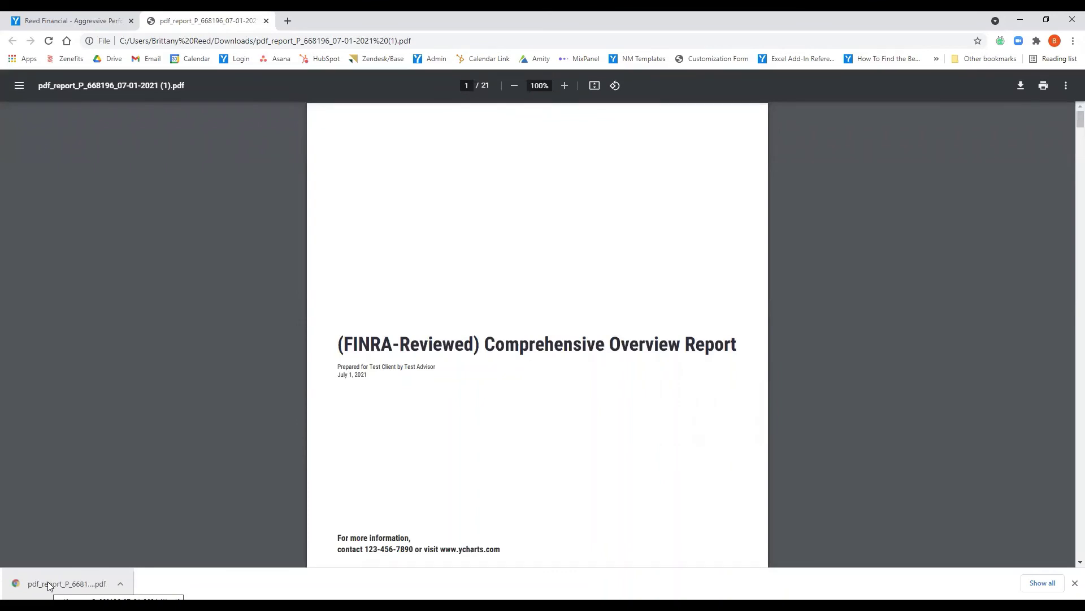
{"action": "key", "text": "ctrl+plus"}
{"action": "key", "text": "ctrl+plus"}
{"action": "key", "text": "ctrl+plus"}
{"action": "key", "text": "ctrl+plus"}
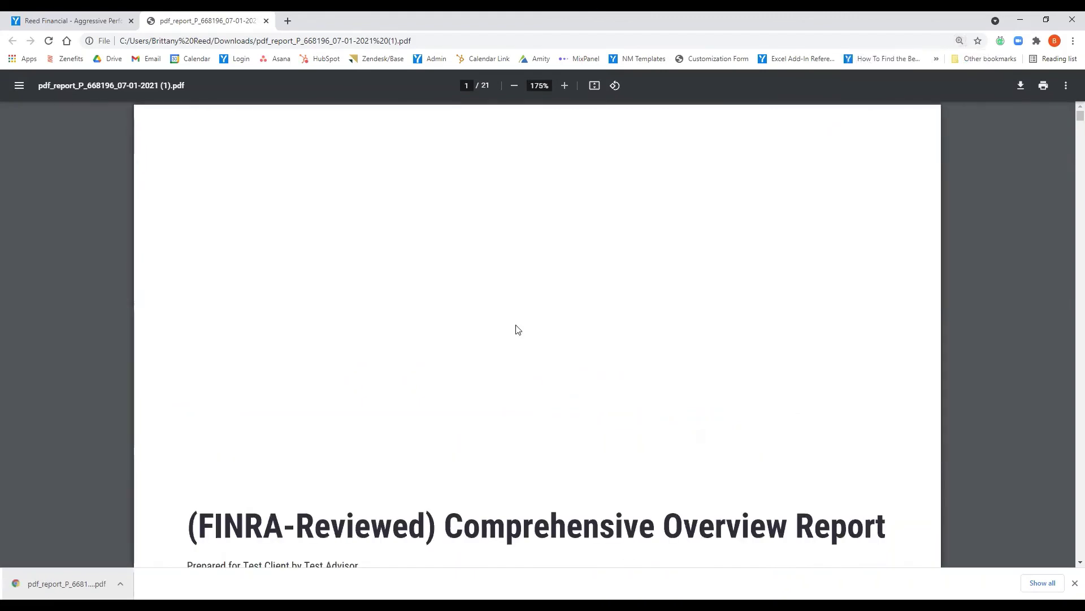
{"action": "scroll", "coordinate": [516, 325], "scroll_direction": "down", "scroll_amount": 5}
{"action": "scroll", "coordinate": [516, 322], "scroll_direction": "down", "scroll_amount": 10}
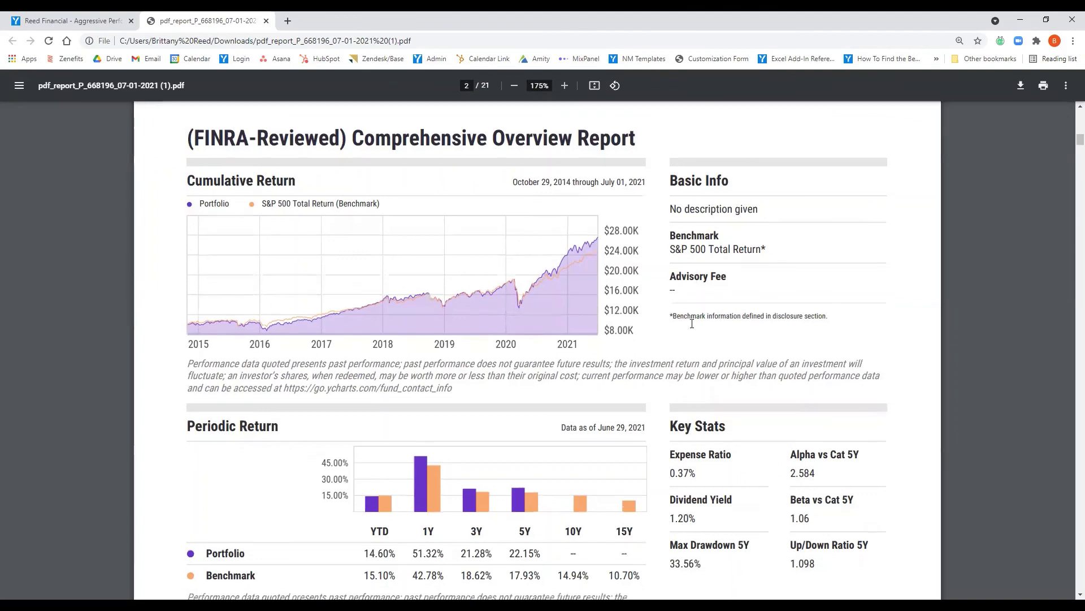
{"action": "scroll", "coordinate": [701, 311], "scroll_direction": "down", "scroll_amount": 3}
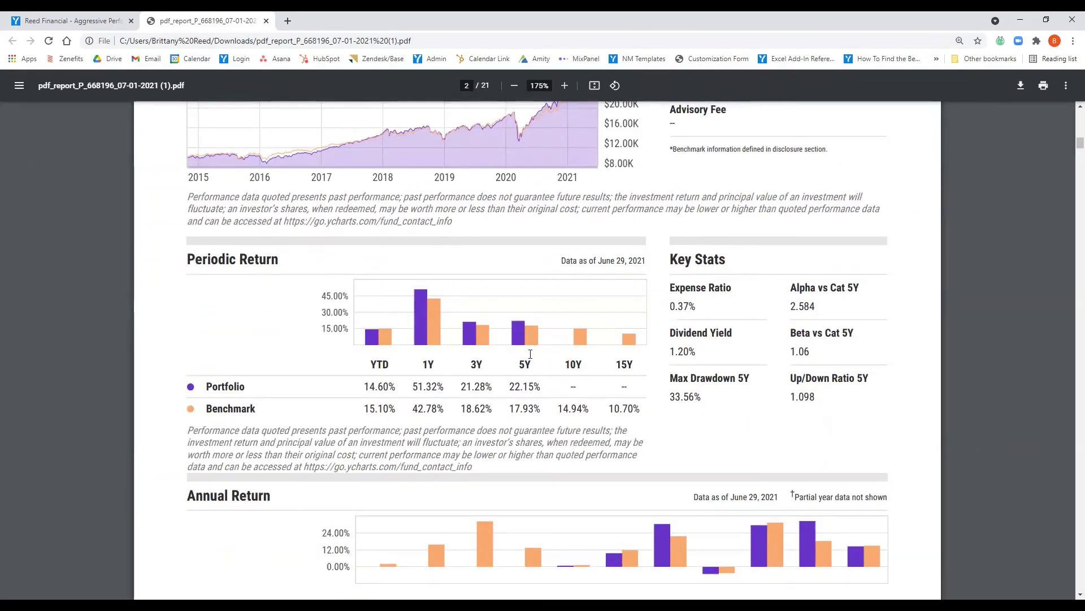
{"action": "scroll", "coordinate": [530, 354], "scroll_direction": "down", "scroll_amount": 4}
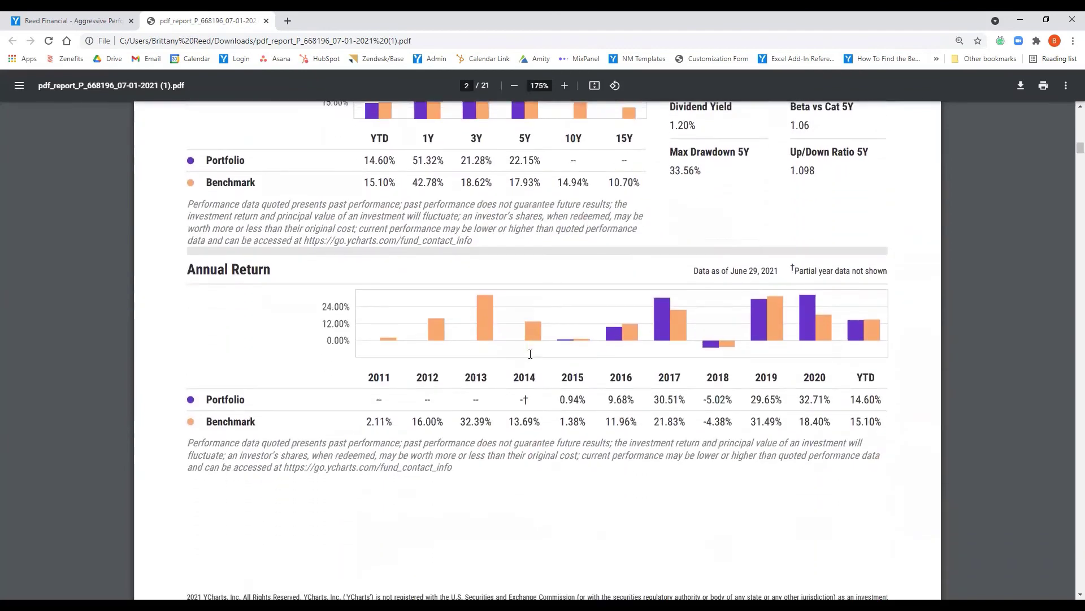